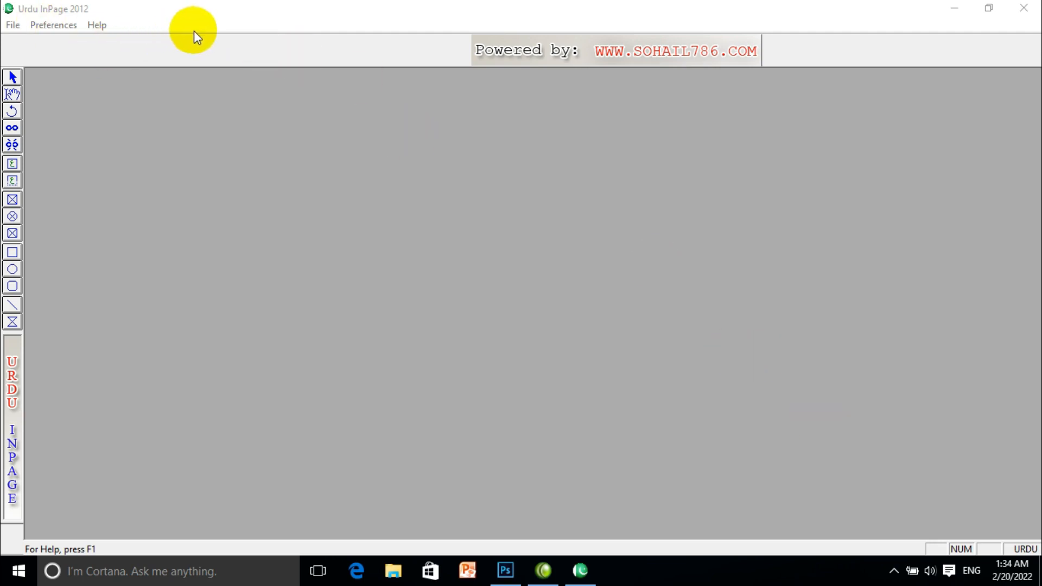
# Step: Create a new A4 portrait document with the default settings and write the Urdu word "حیدری" on the page
pyautogui.click(14, 25)
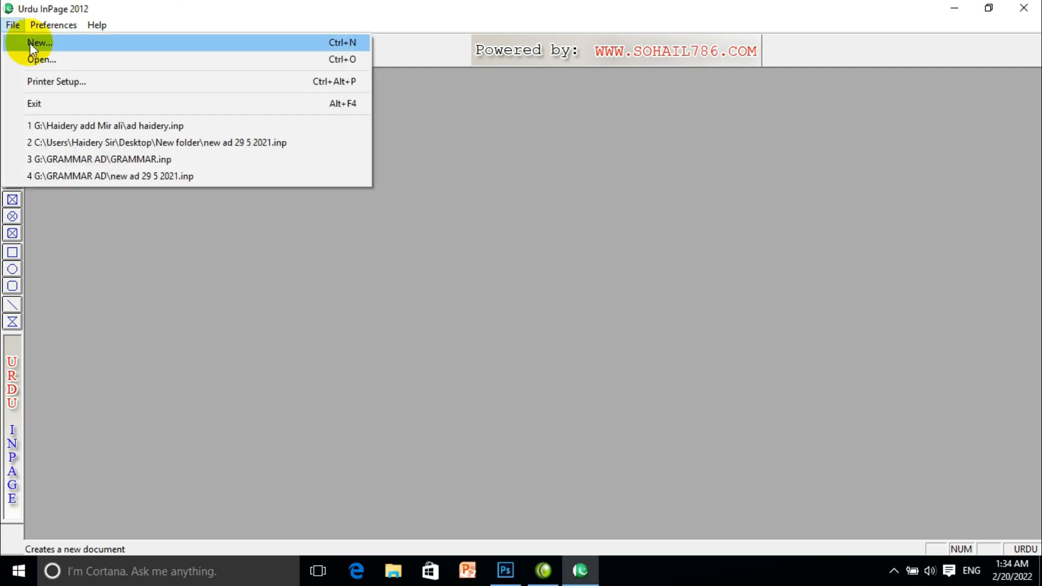
pyautogui.click(305, 45)
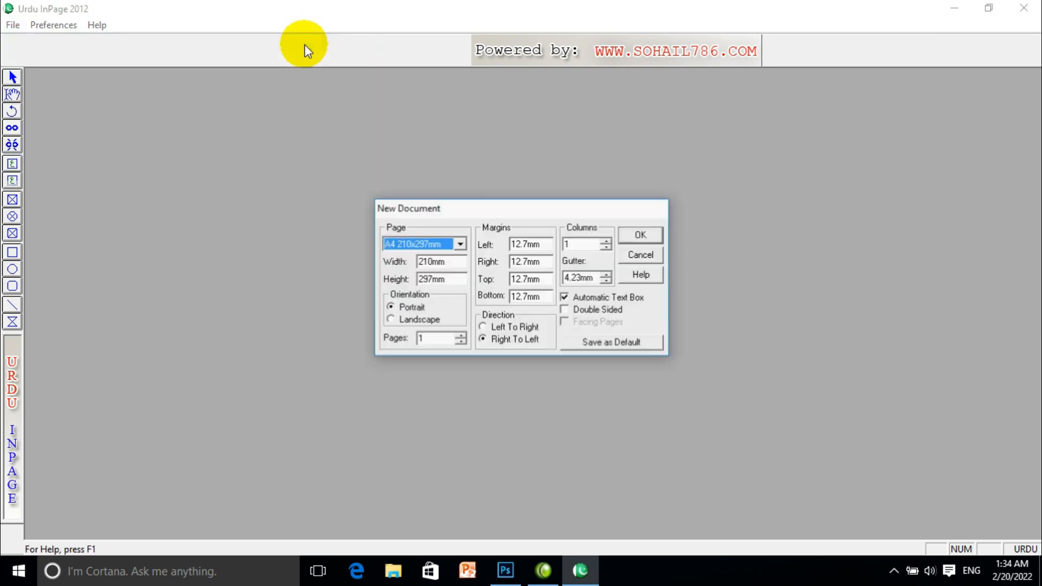
pyautogui.click(641, 235)
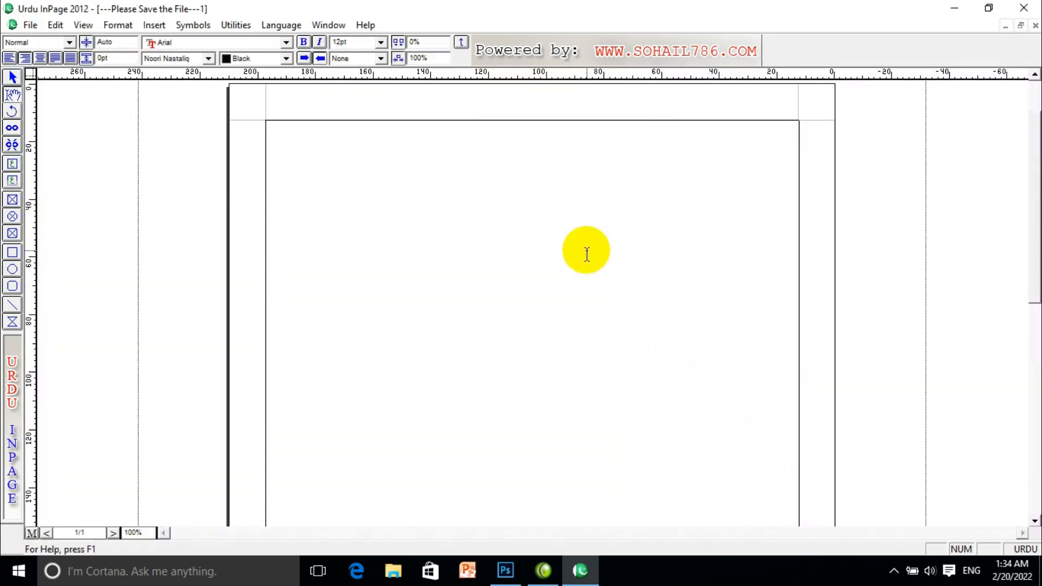
pyautogui.click(646, 250)
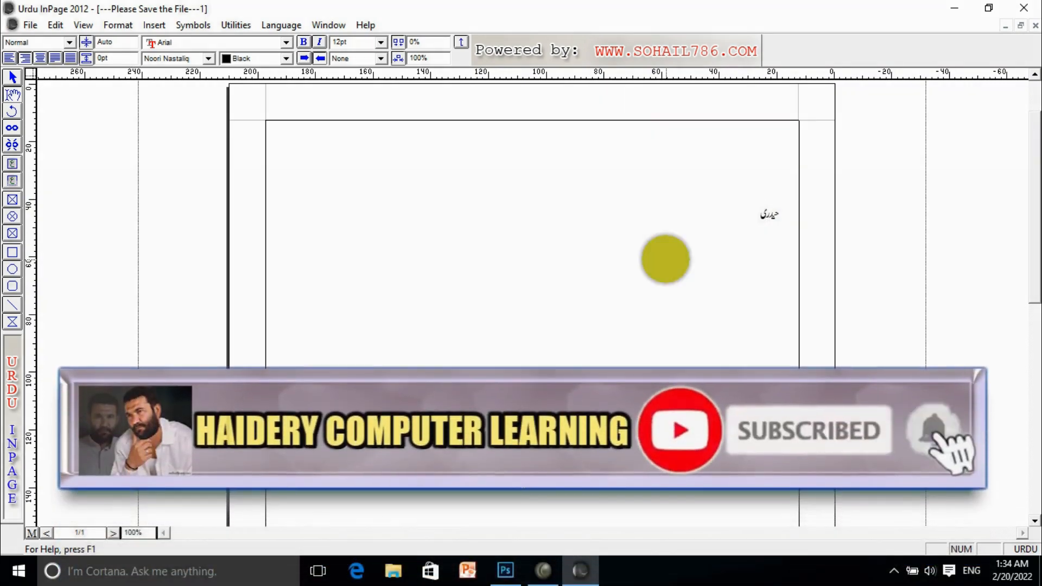
pyautogui.write('ی')
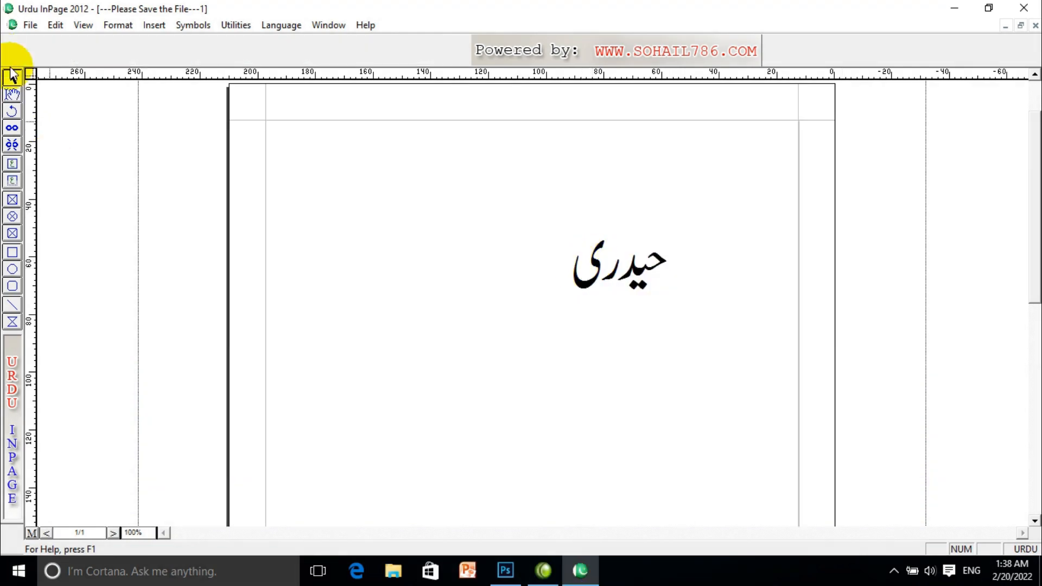
# Step: Select the Urdu word and set its font size to 150 pt
pyautogui.click(12, 97)
pyautogui.moveTo(563, 272); pyautogui.dragTo(679, 242)
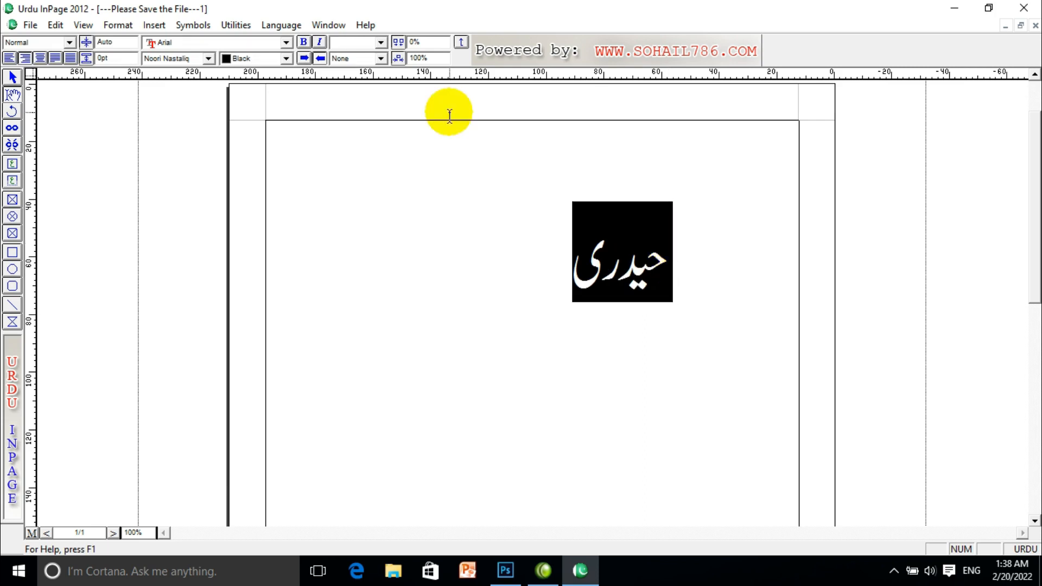
pyautogui.click(358, 41)
pyautogui.write('100')
pyautogui.press('Return')
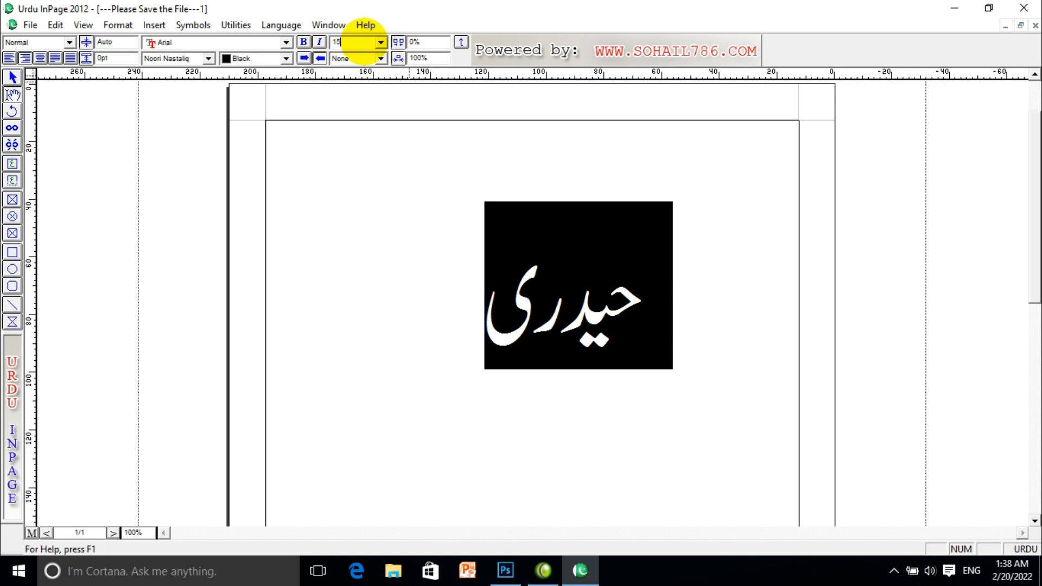
pyautogui.press('Return')
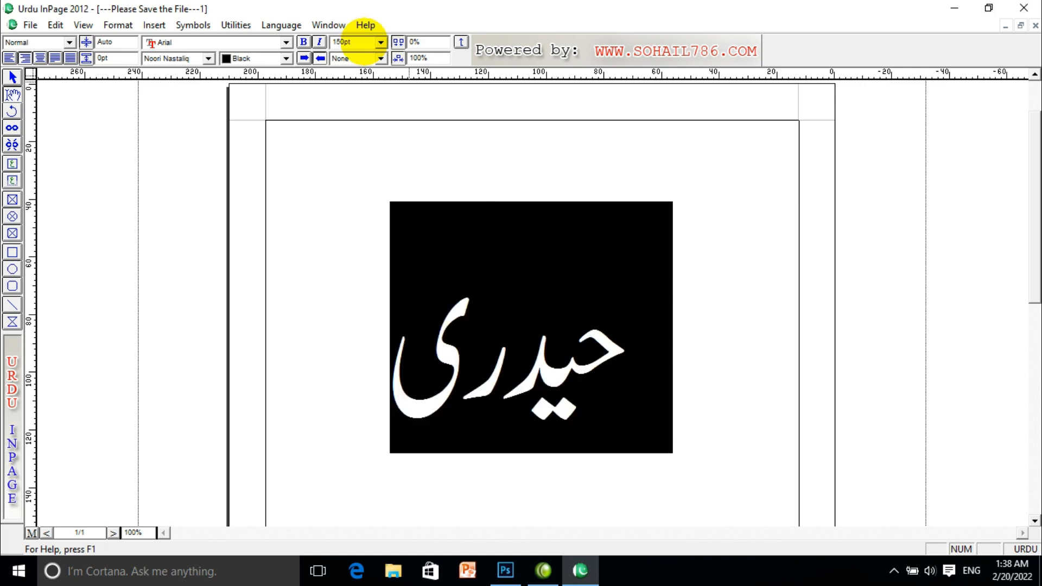
pyautogui.click(378, 226)
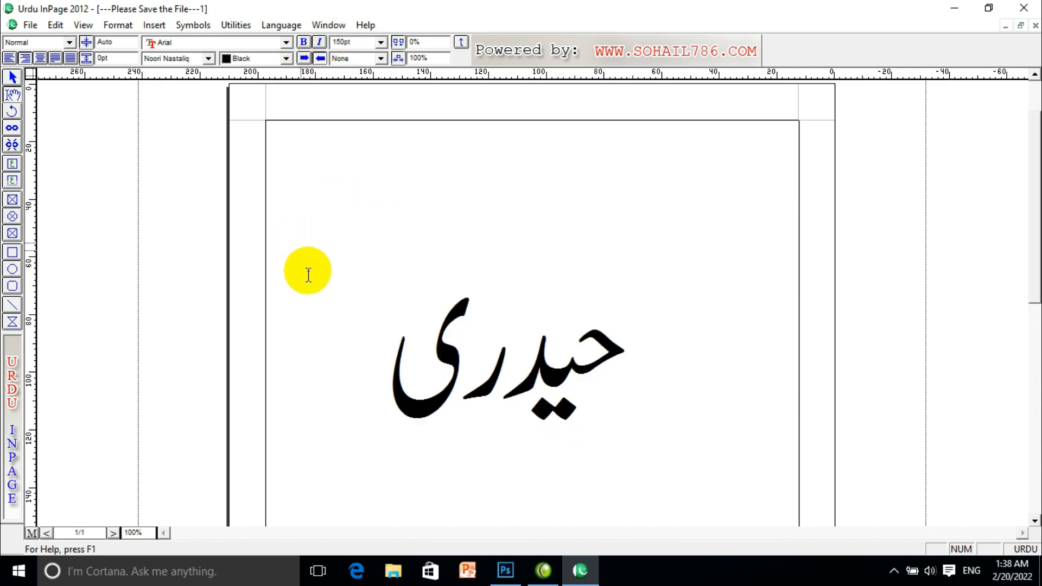
# Step: Export page 1 as an Encapsulated PostScript picture named asad on the Desktop at 100% scaling
pyautogui.click(31, 26)
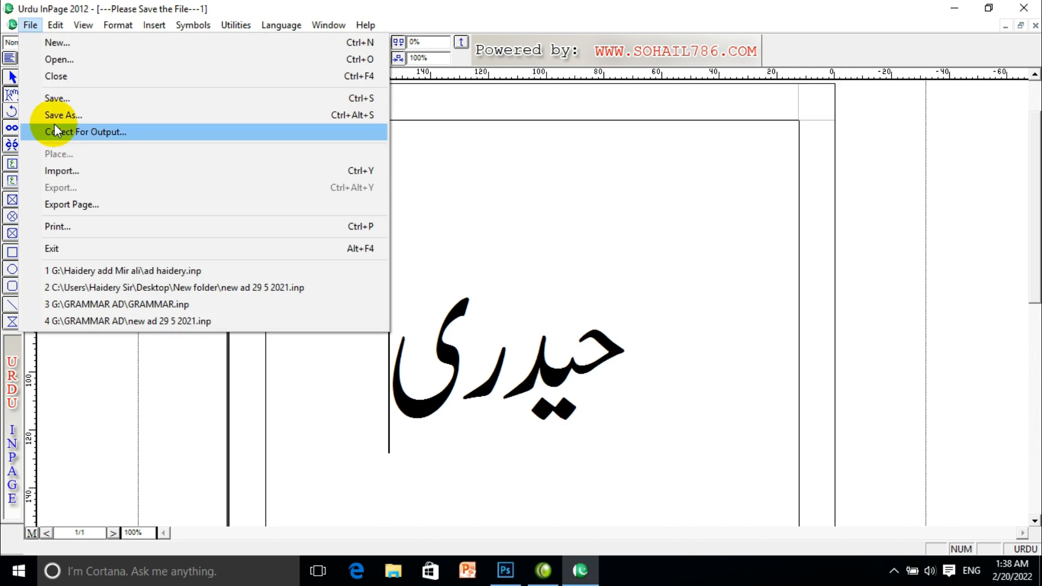
pyautogui.click(67, 206)
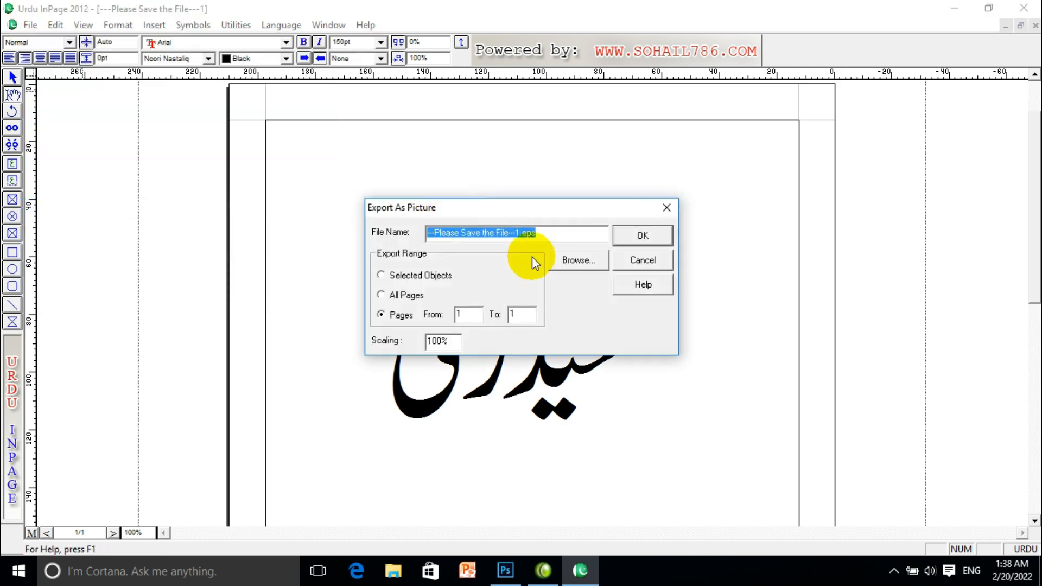
pyautogui.click(588, 263)
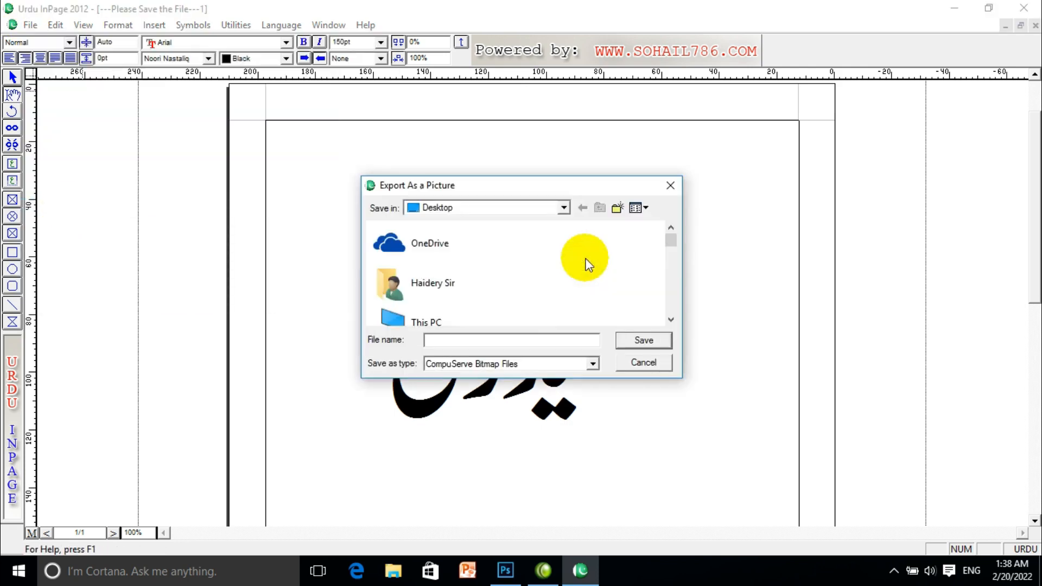
pyautogui.moveTo(481, 188); pyautogui.dragTo(480, 145)
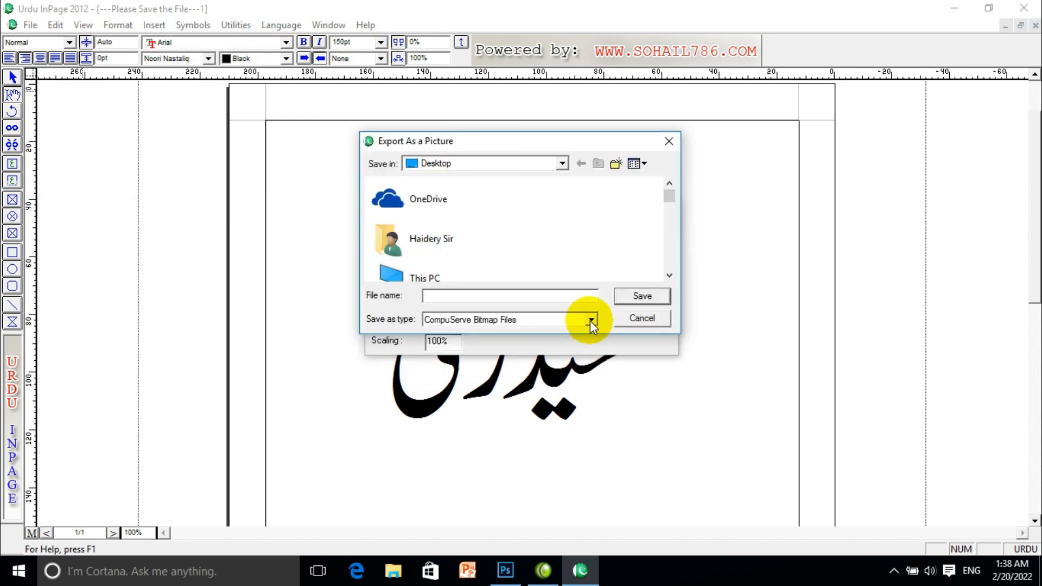
pyautogui.click(591, 321)
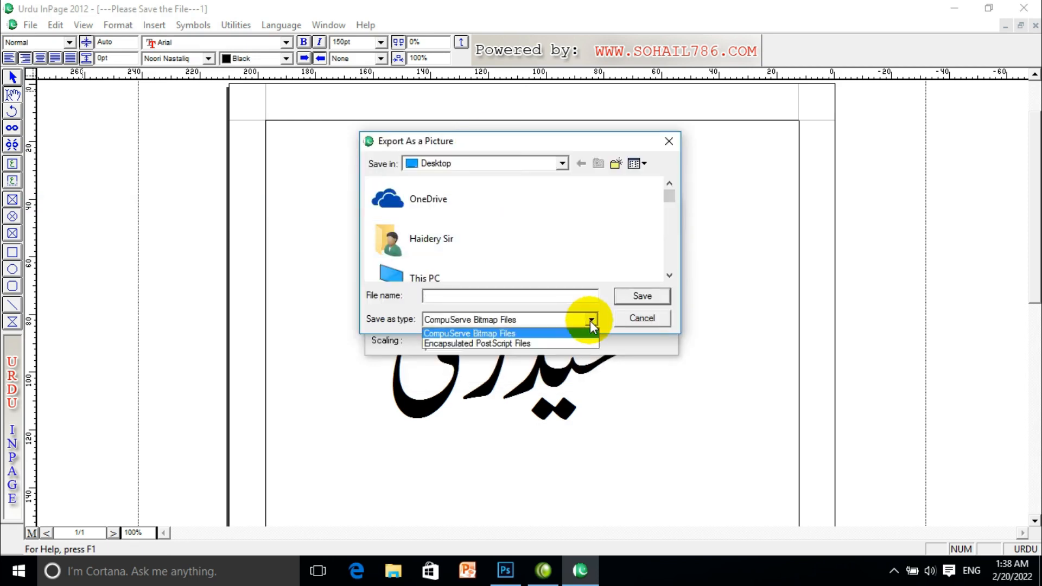
pyautogui.click(524, 345)
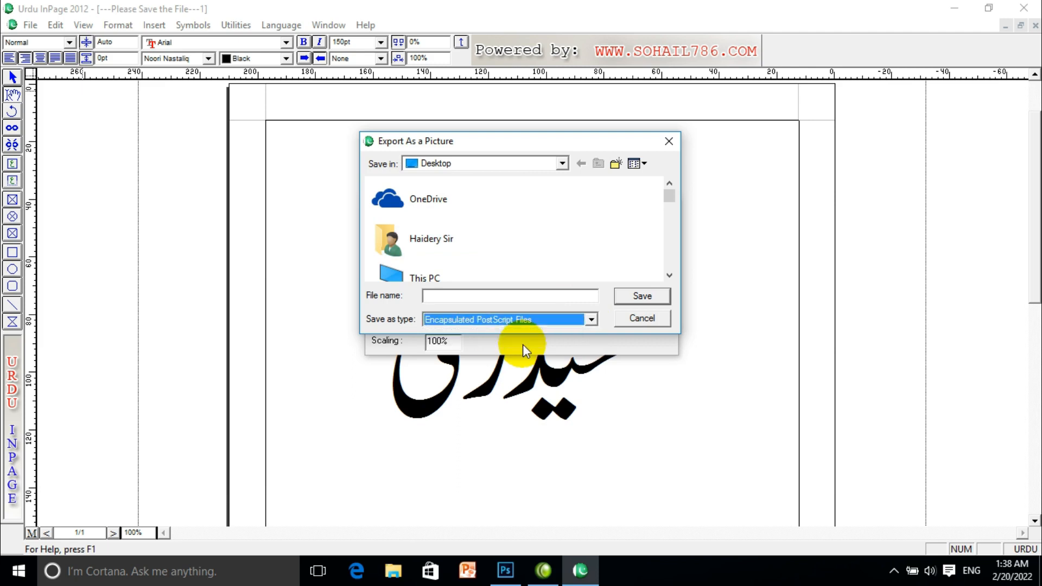
pyautogui.click(449, 300)
pyautogui.write('asad')
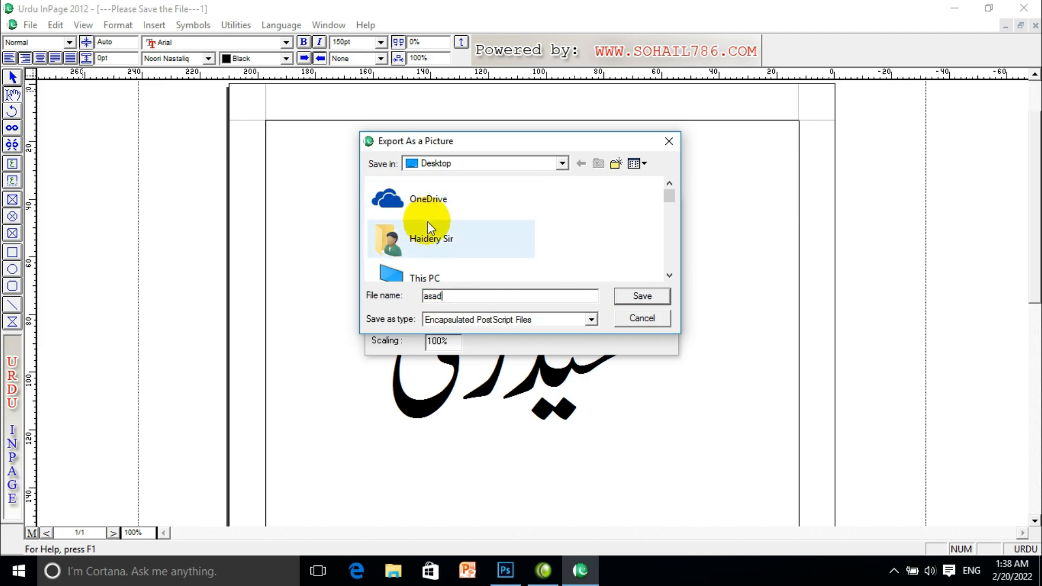
pyautogui.click(646, 298)
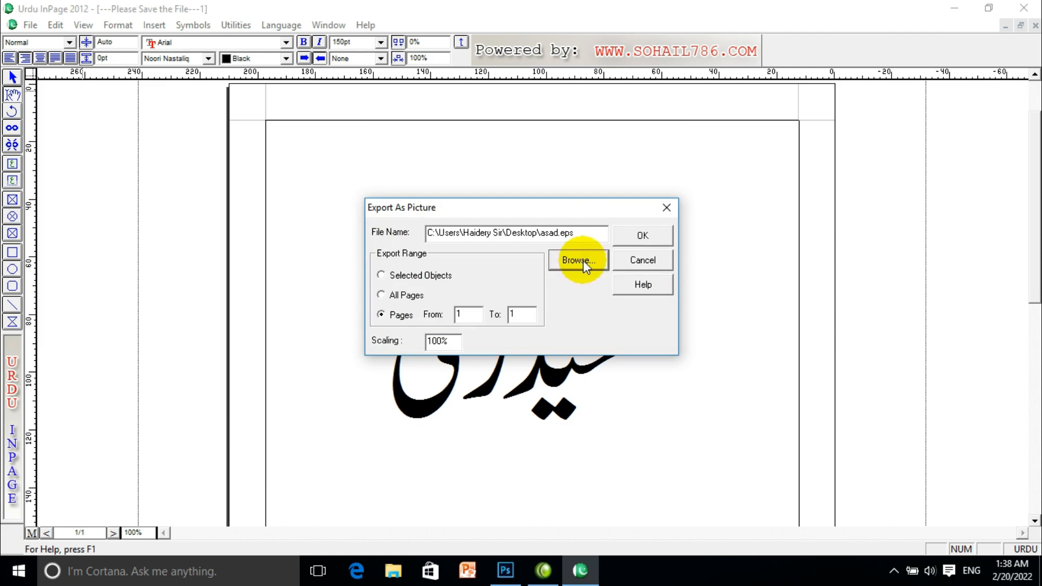
pyautogui.click(640, 233)
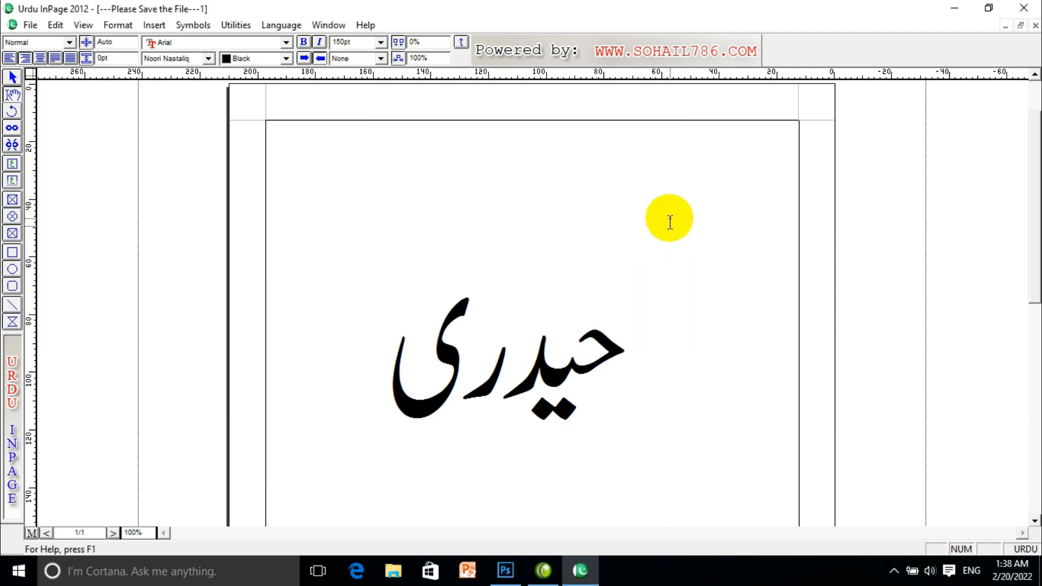
# Step: Switch to Photoshop and float the Untitled-1, formula.psd and INSET MENUE.psd documents in separate windows
pyautogui.click(954, 10)
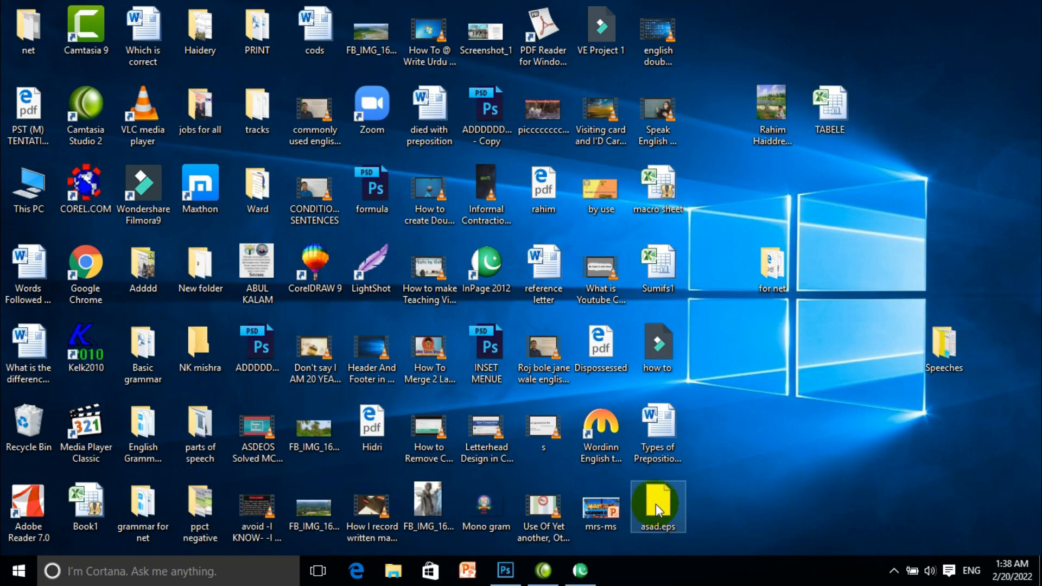
pyautogui.click(520, 565)
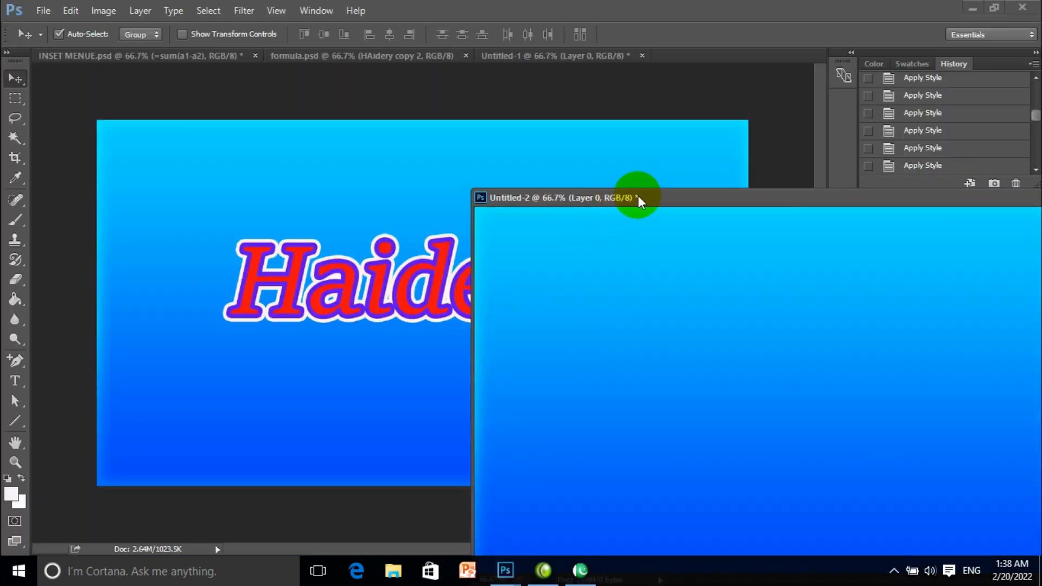
pyautogui.moveTo(638, 199); pyautogui.dragTo(660, 160)
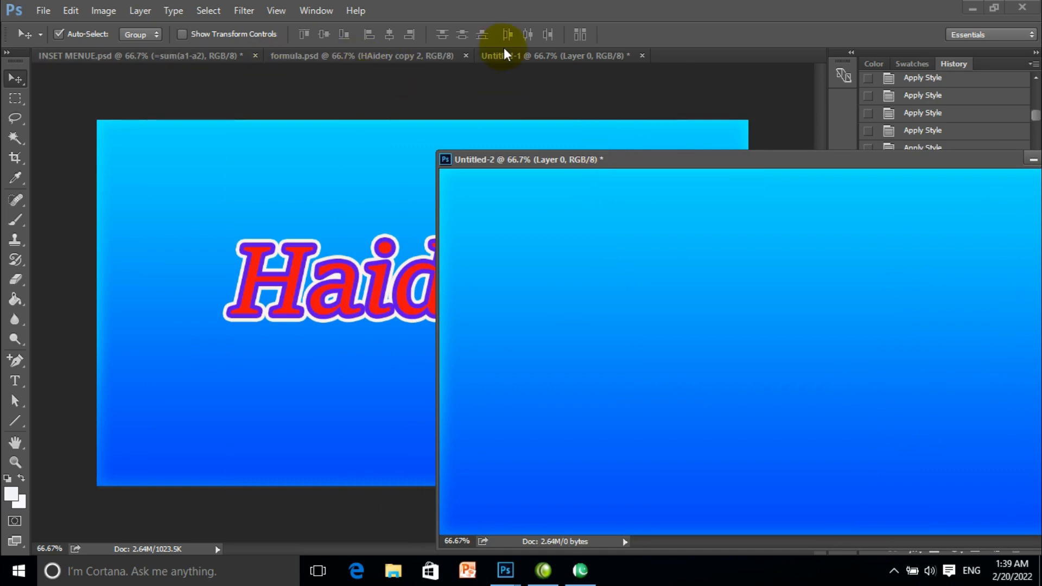
pyautogui.moveTo(539, 53); pyautogui.dragTo(470, 103)
pyautogui.moveTo(399, 57); pyautogui.dragTo(379, 82)
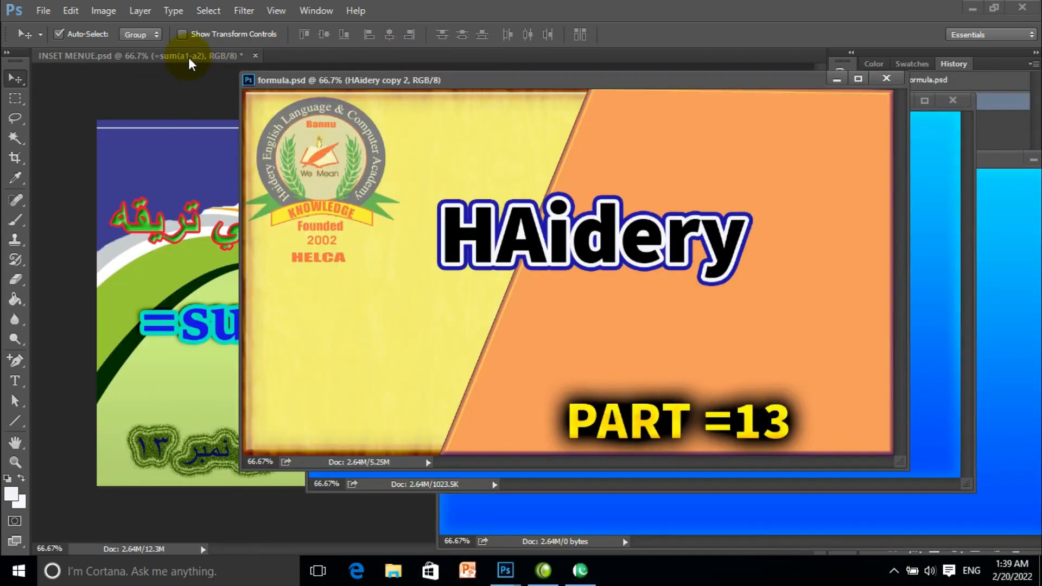
pyautogui.moveTo(188, 56); pyautogui.dragTo(202, 100)
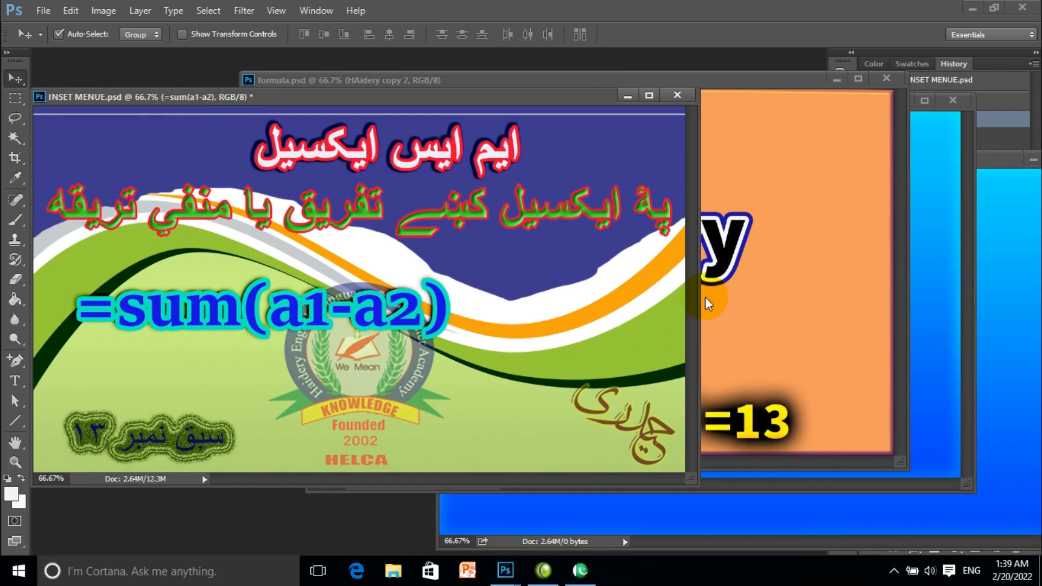
# Step: Open asad.eps from the desktop in Photoshop, rasterizing it at 300 pixels/inch in CMYK Color
pyautogui.click(969, 8)
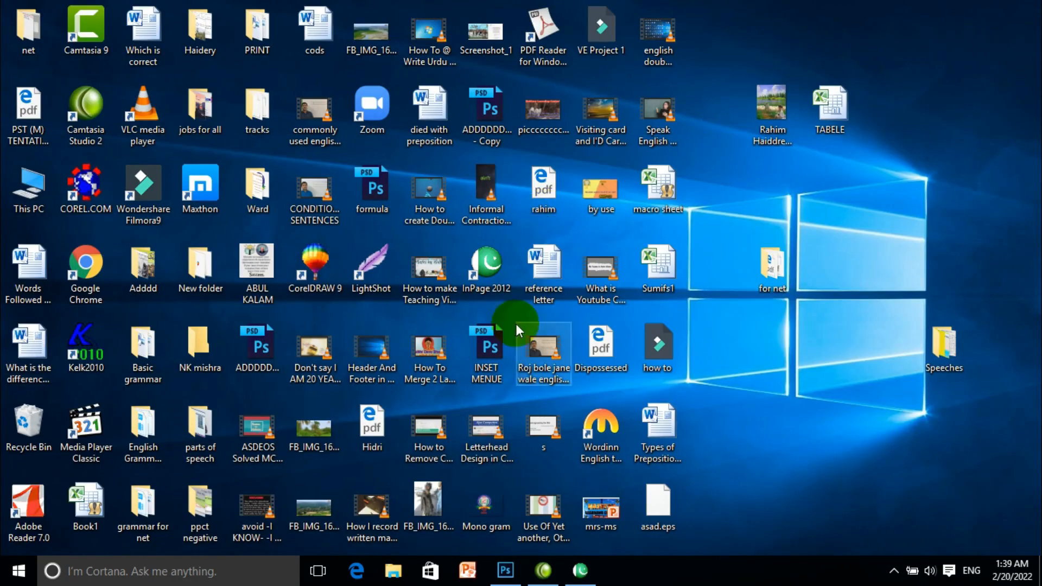
pyautogui.moveTo(658, 505); pyautogui.dragTo(564, 506)
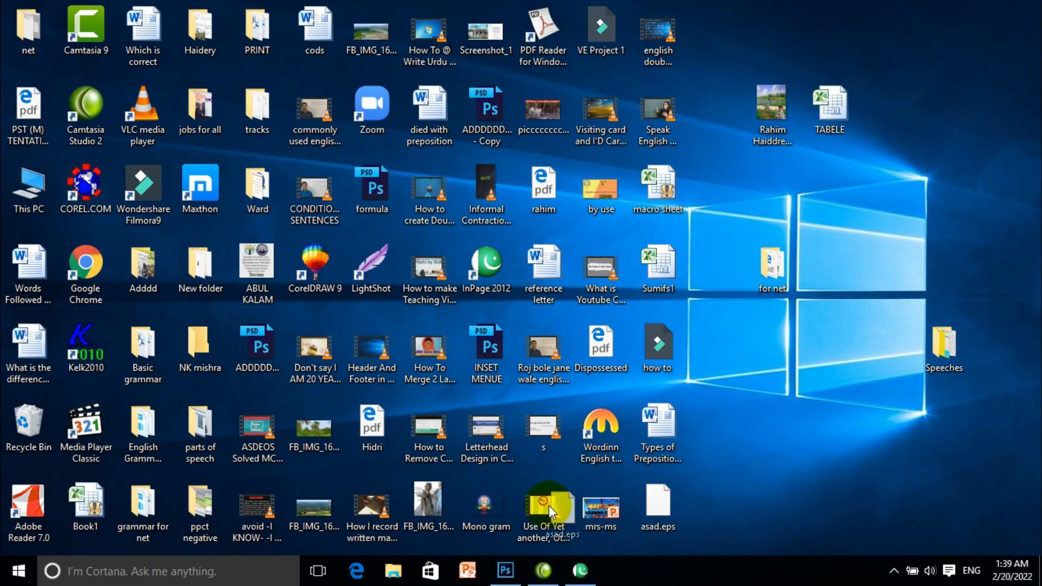
pyautogui.moveTo(512, 554); pyautogui.dragTo(86, 518)
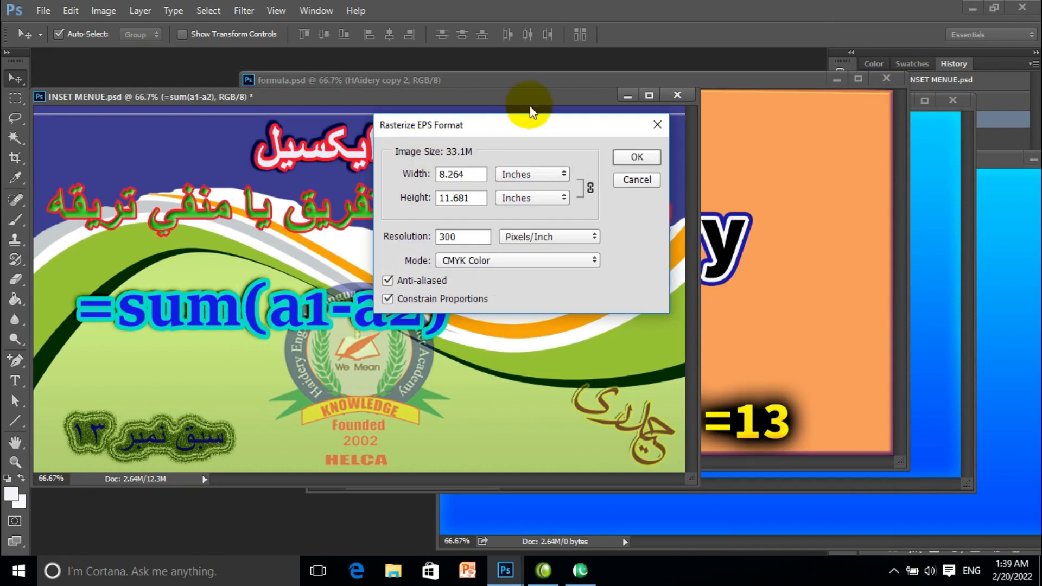
pyautogui.click(644, 160)
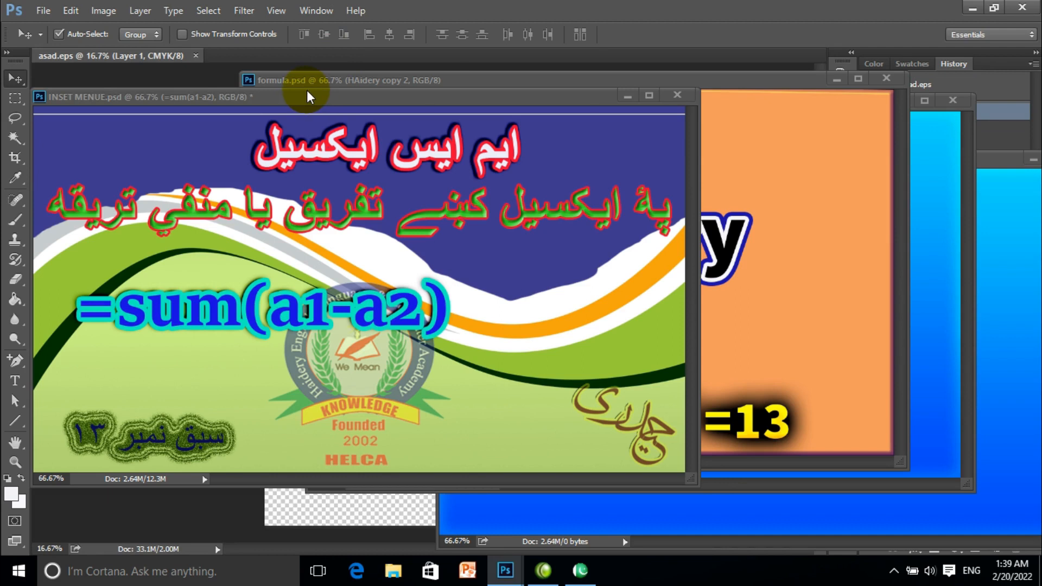
# Step: Close INSET MENUE.psd and move the formula.psd and Untitled-1 windows down to uncover asad.eps
pyautogui.click(675, 95)
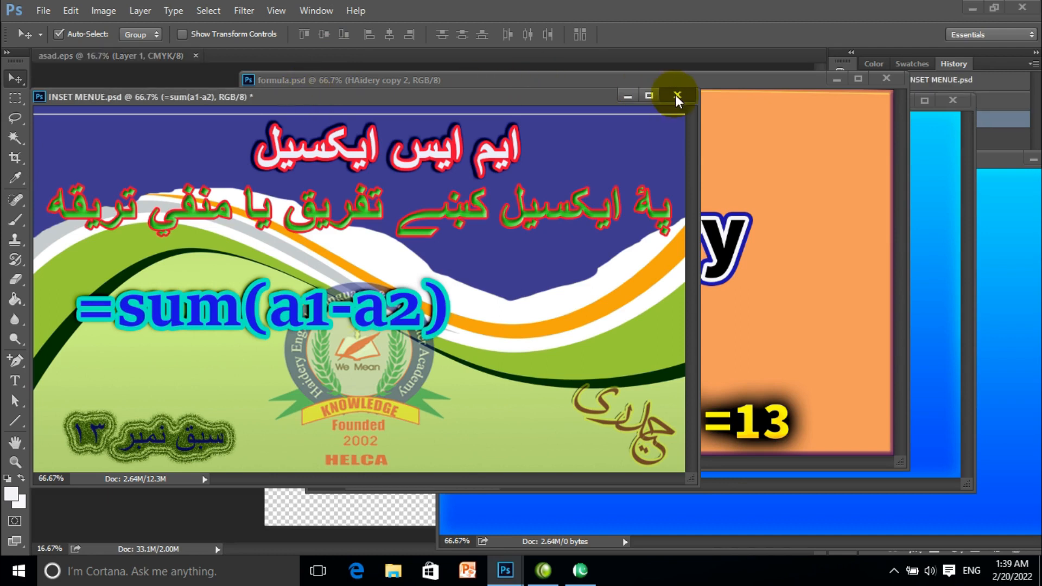
pyautogui.click(533, 223)
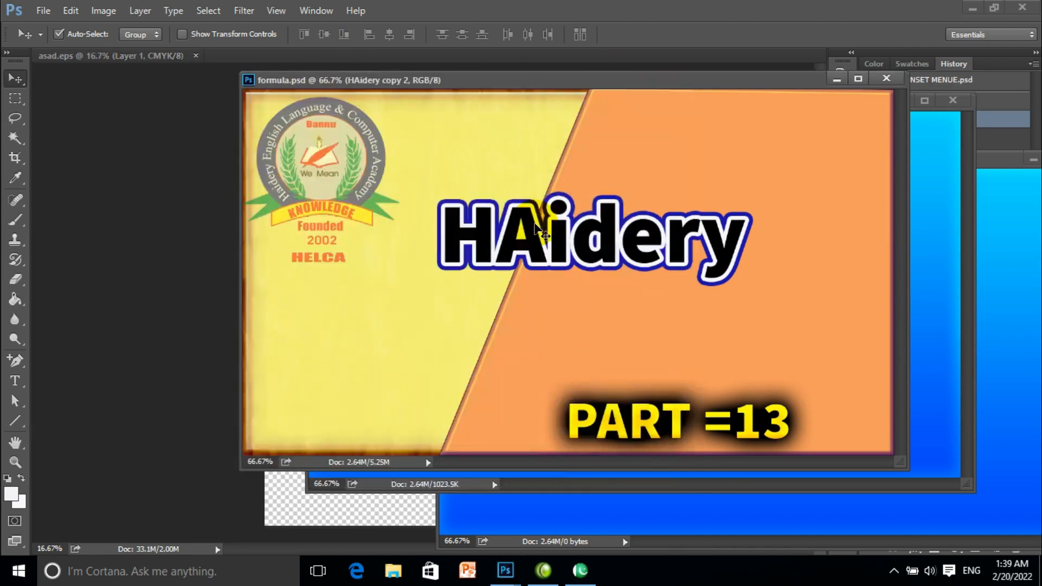
pyautogui.moveTo(403, 87); pyautogui.dragTo(346, 173)
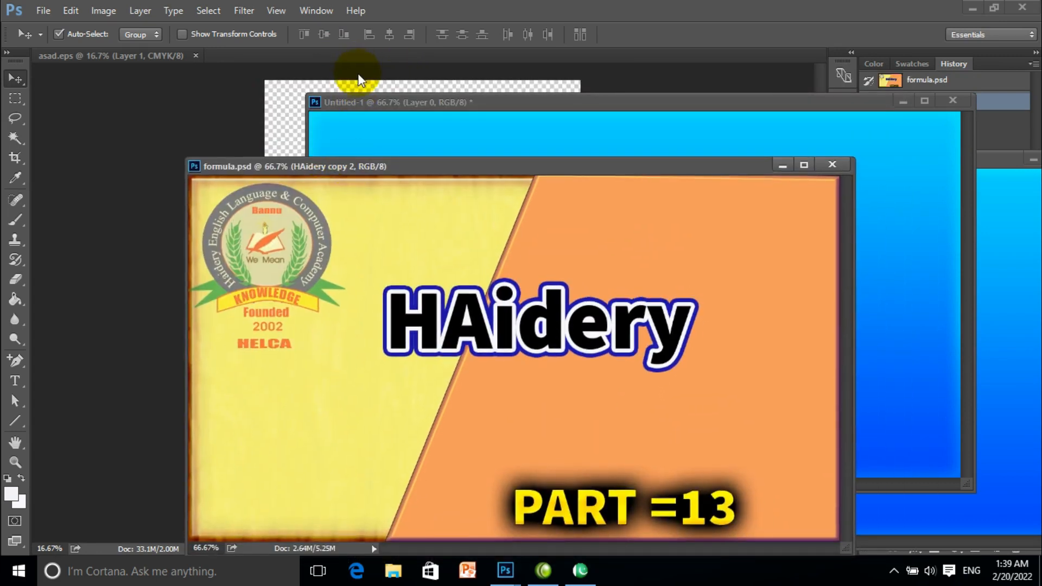
pyautogui.moveTo(347, 105); pyautogui.dragTo(188, 184)
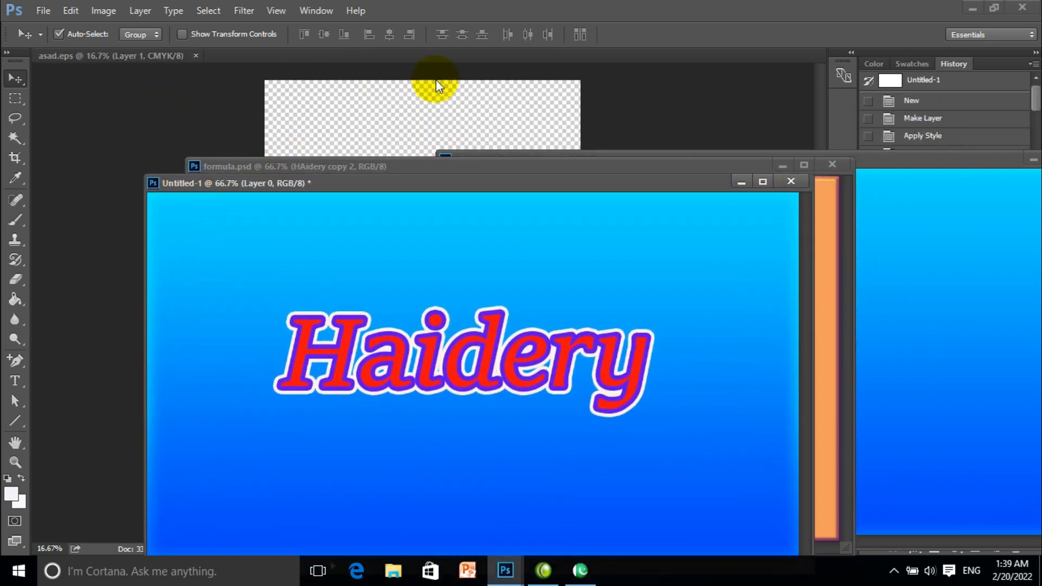
# Step: Float asad.eps in its own window, move the Untitled-2 window beside it, and make asad.eps the active document
pyautogui.click(129, 57)
pyautogui.moveTo(129, 54); pyautogui.dragTo(132, 79)
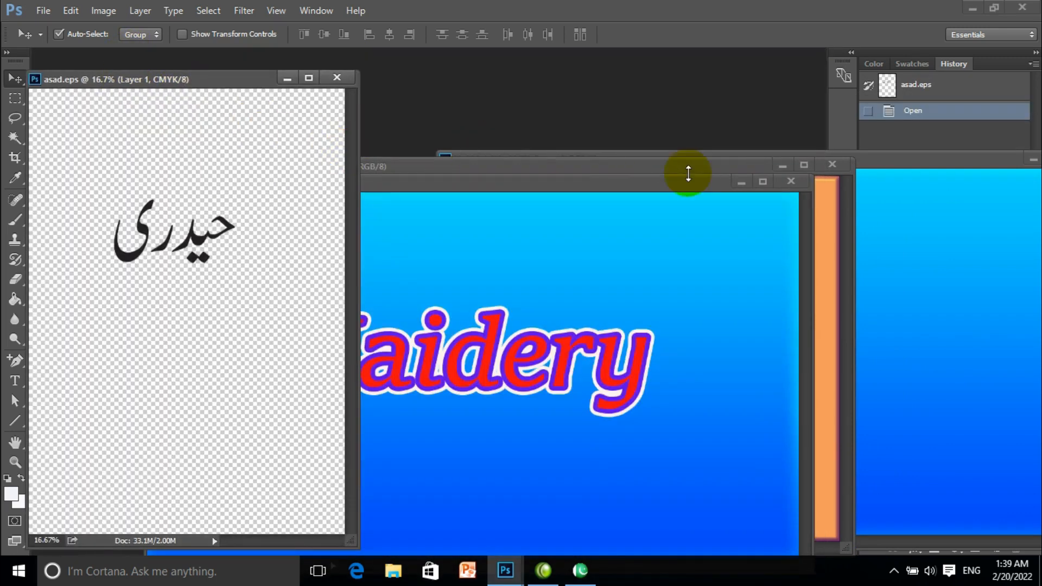
pyautogui.click(887, 158)
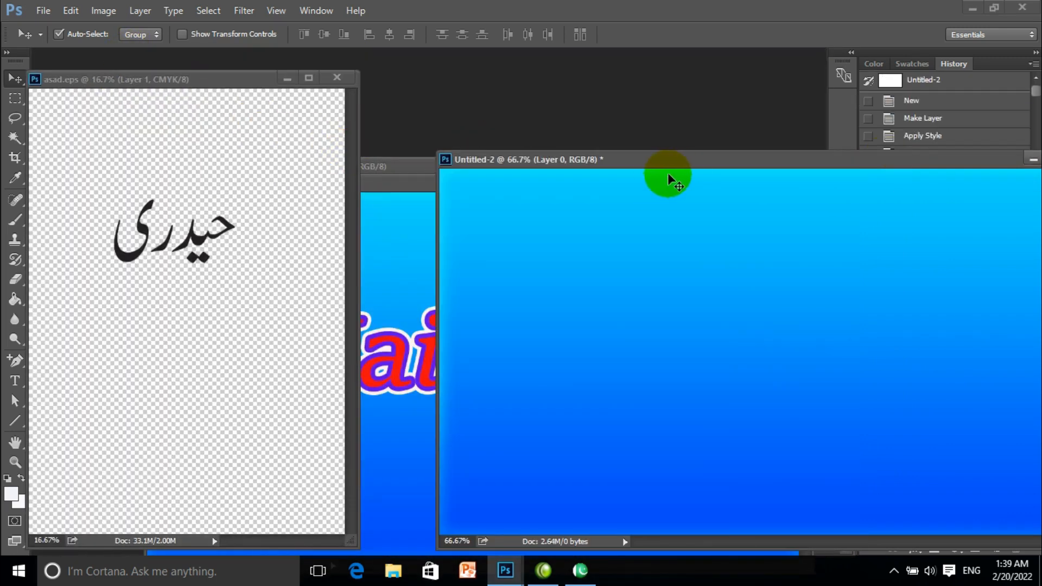
pyautogui.moveTo(683, 166); pyautogui.dragTo(535, 144)
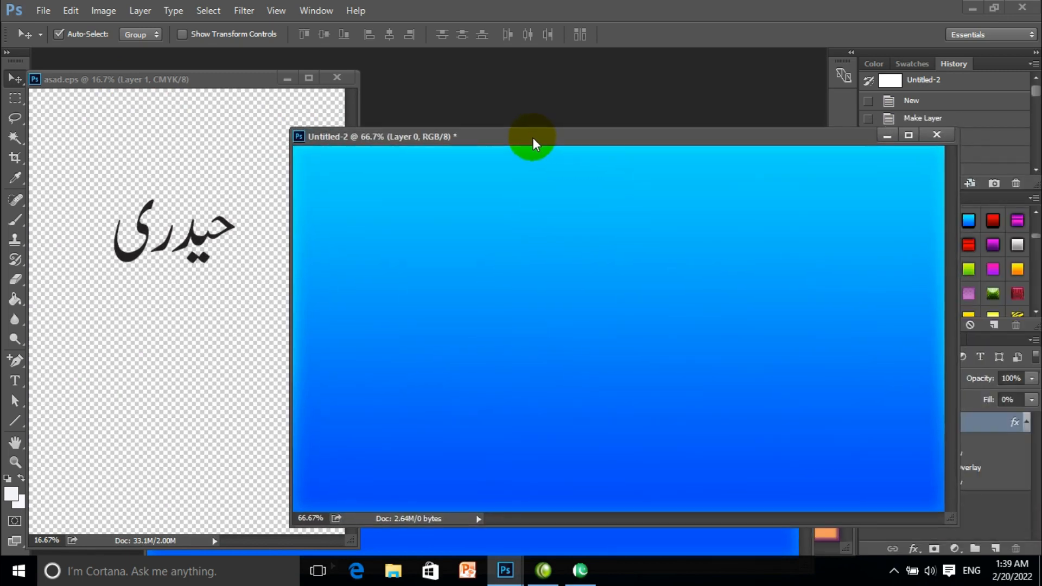
pyautogui.click(190, 246)
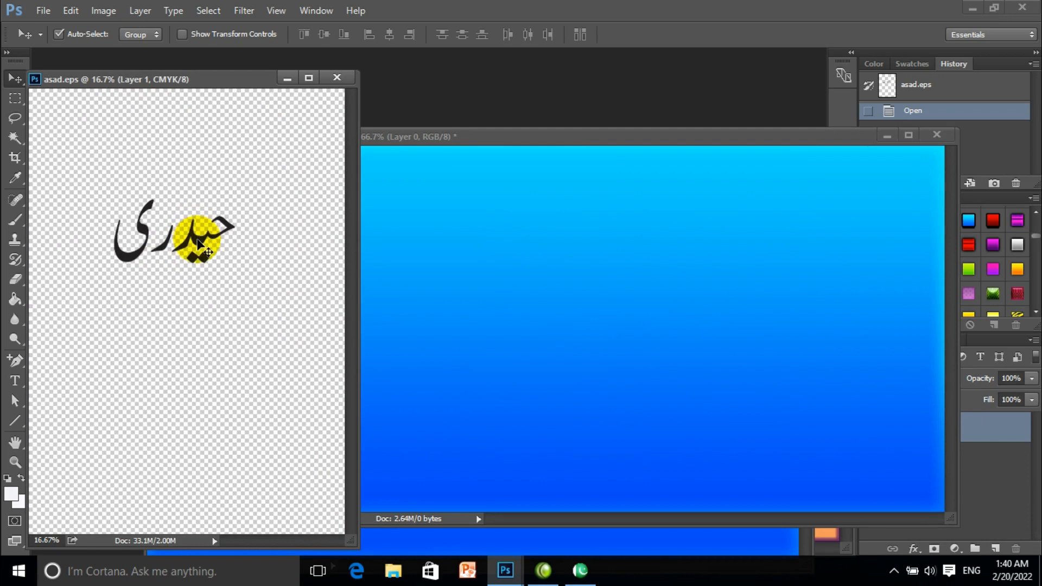
# Step: Copy the Urdu text layer from asad.eps into Untitled-2, close asad.eps without saving, and reposition the Untitled-2 window
pyautogui.moveTo(198, 243); pyautogui.dragTo(703, 350)
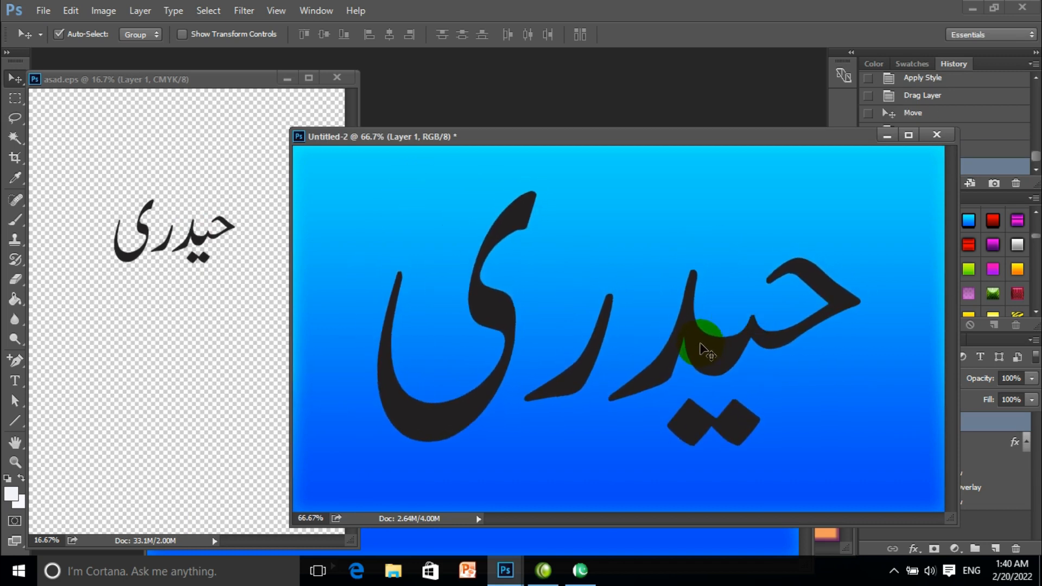
pyautogui.click(337, 79)
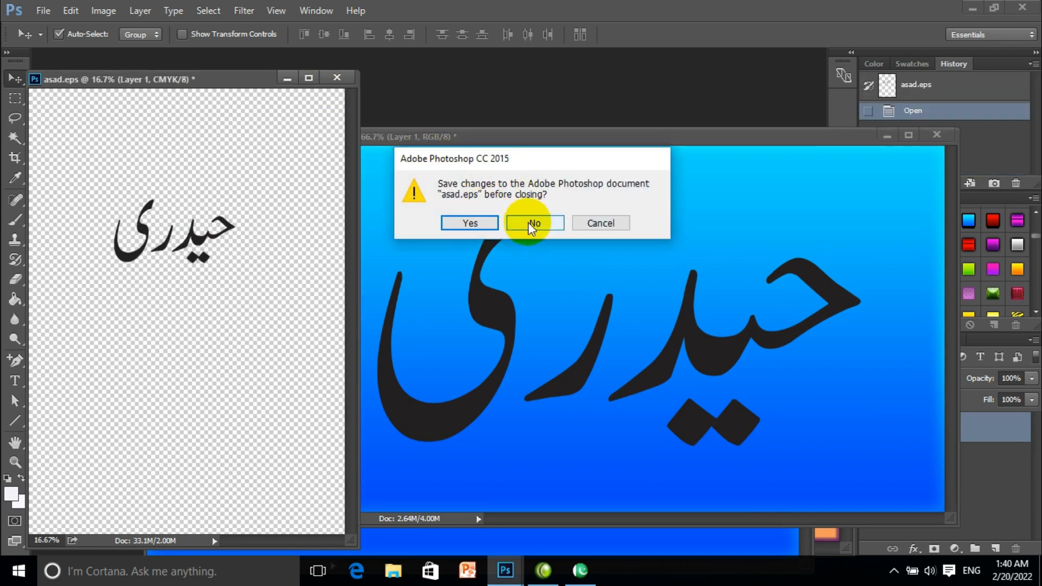
pyautogui.click(531, 222)
pyautogui.moveTo(573, 142); pyautogui.dragTo(423, 105)
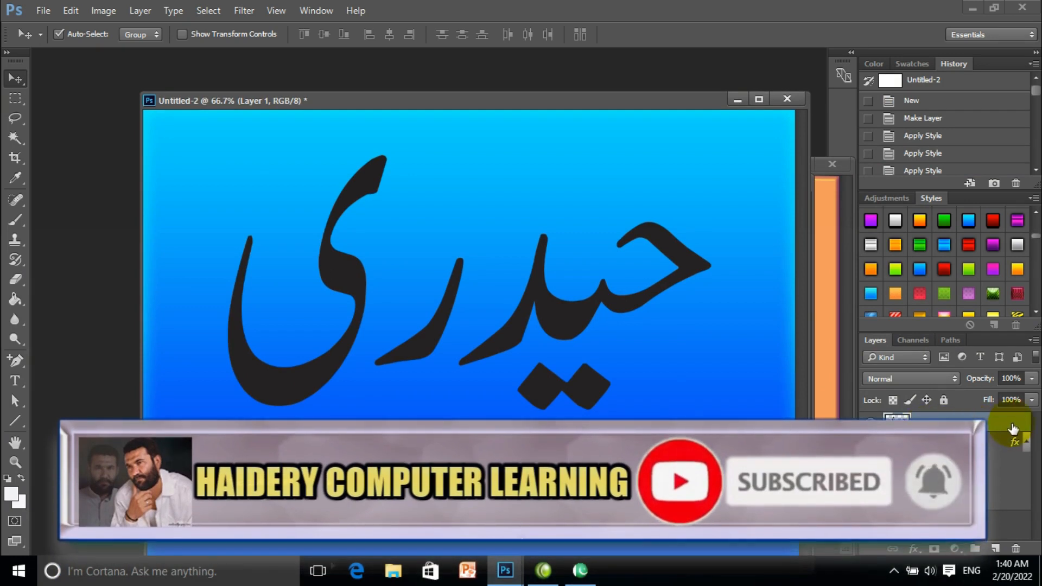
# Step: Add a 24 px purple (#5d0def) outside Stroke effect to the Urdu text on Layer 1
pyautogui.doubleClick(1013, 429)
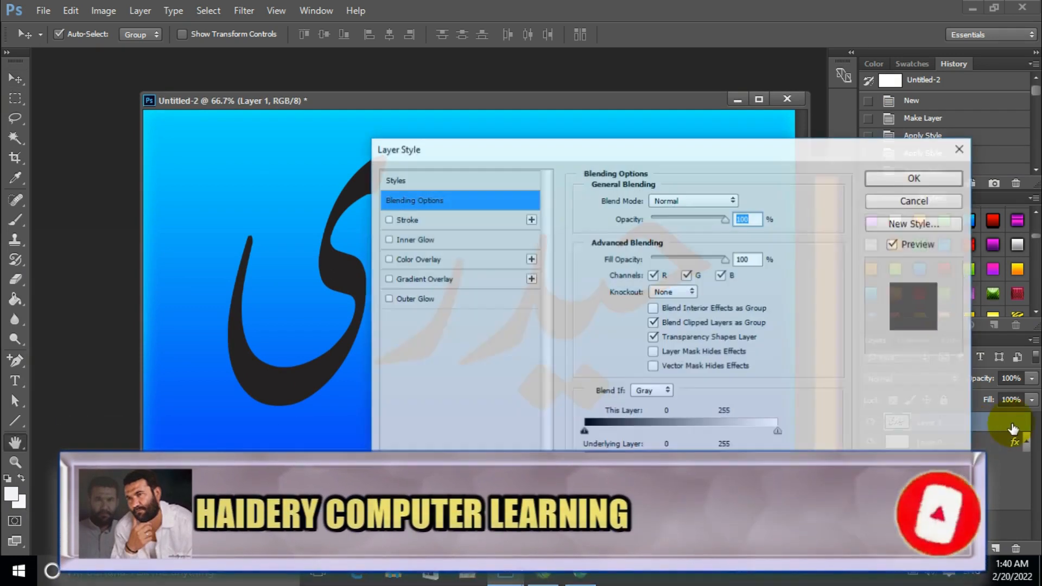
pyautogui.click(388, 219)
pyautogui.moveTo(551, 151); pyautogui.dragTo(616, 94)
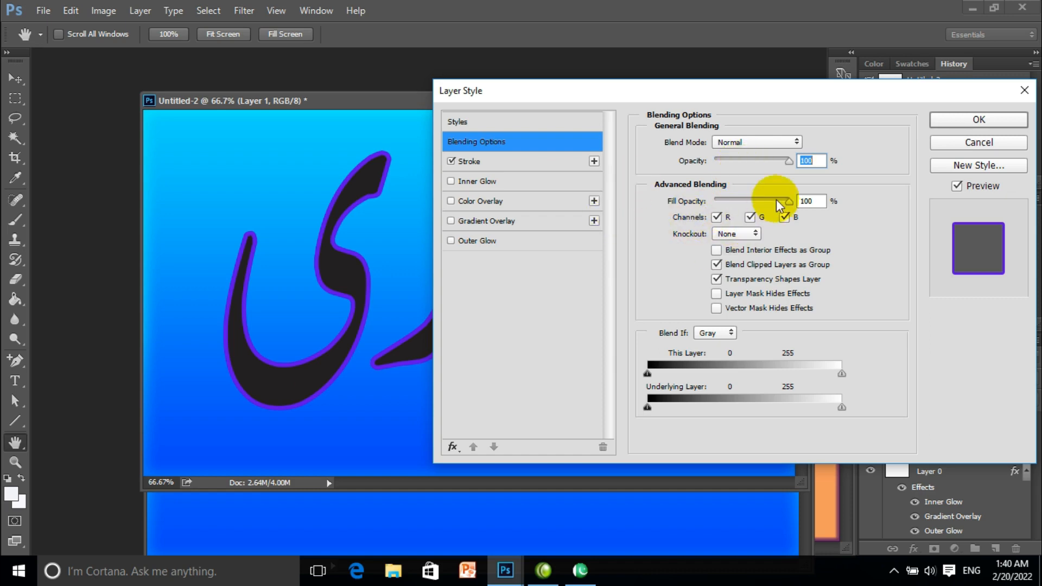
pyautogui.click(470, 161)
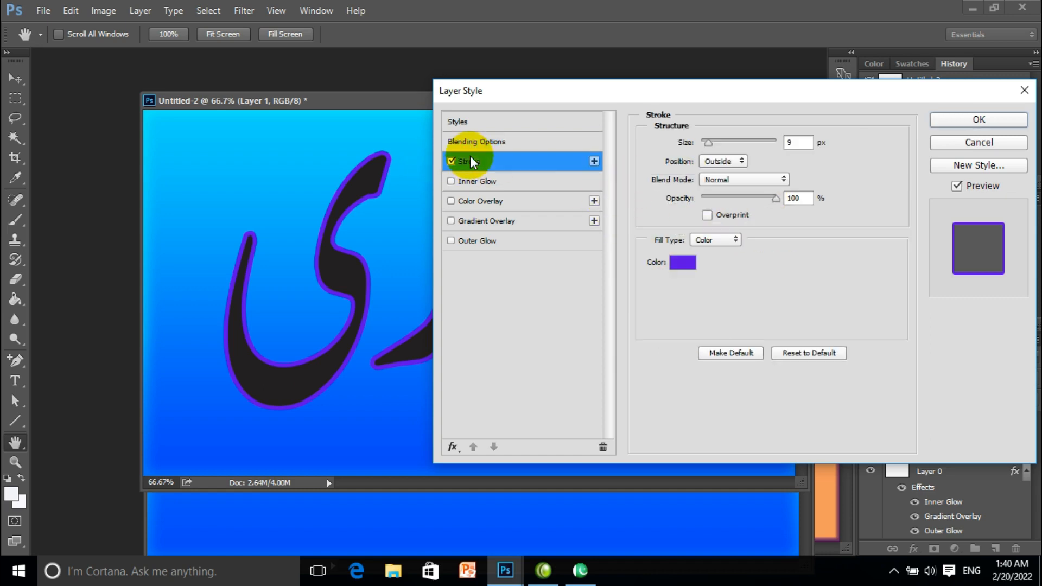
pyautogui.click(683, 264)
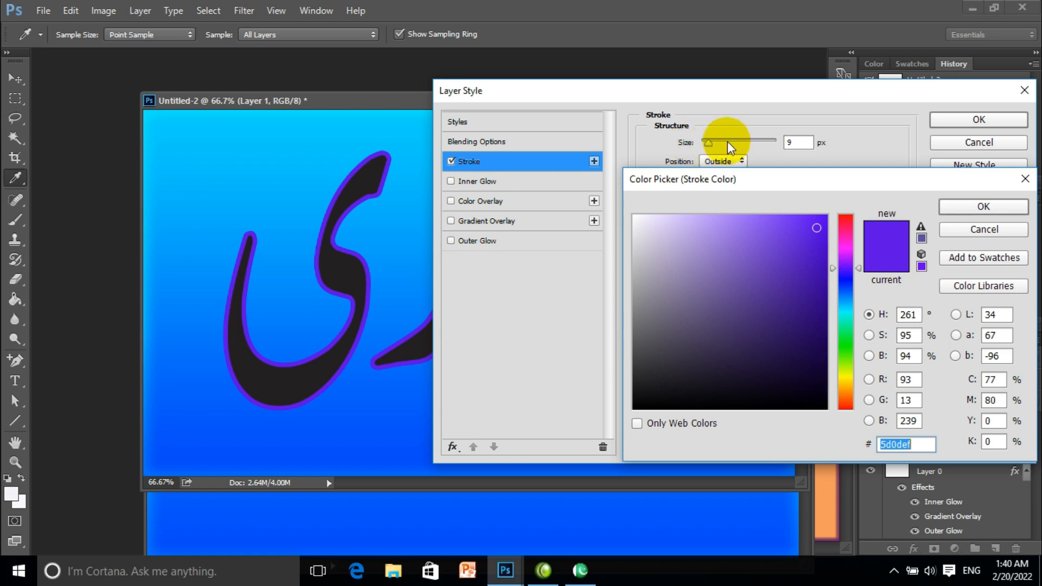
pyautogui.click(955, 209)
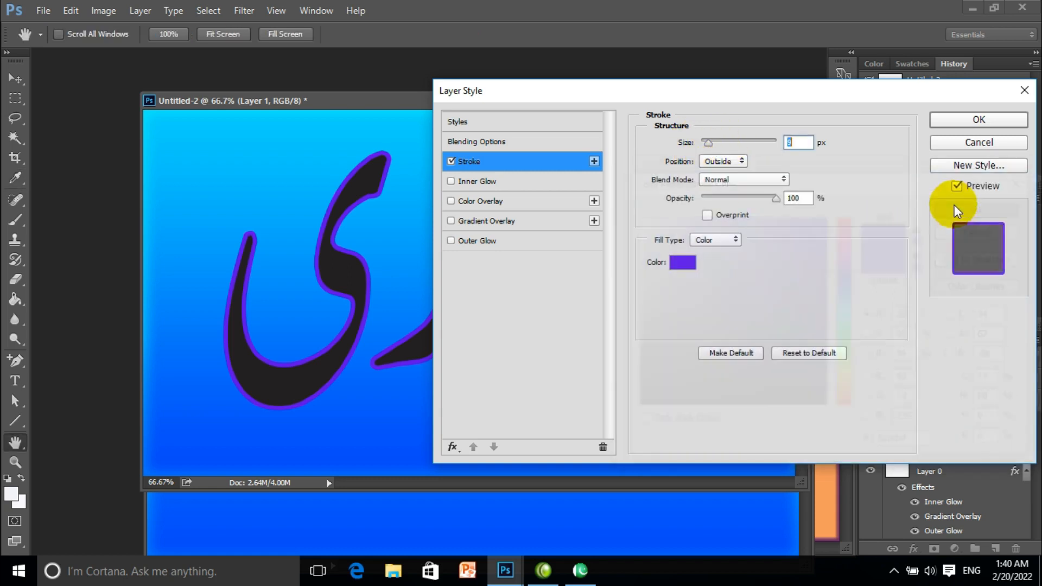
pyautogui.moveTo(709, 142)
pyautogui.mouseDown()
pyautogui.moveTo(729, 145)
pyautogui.moveTo(713, 146)
pyautogui.mouseUp()
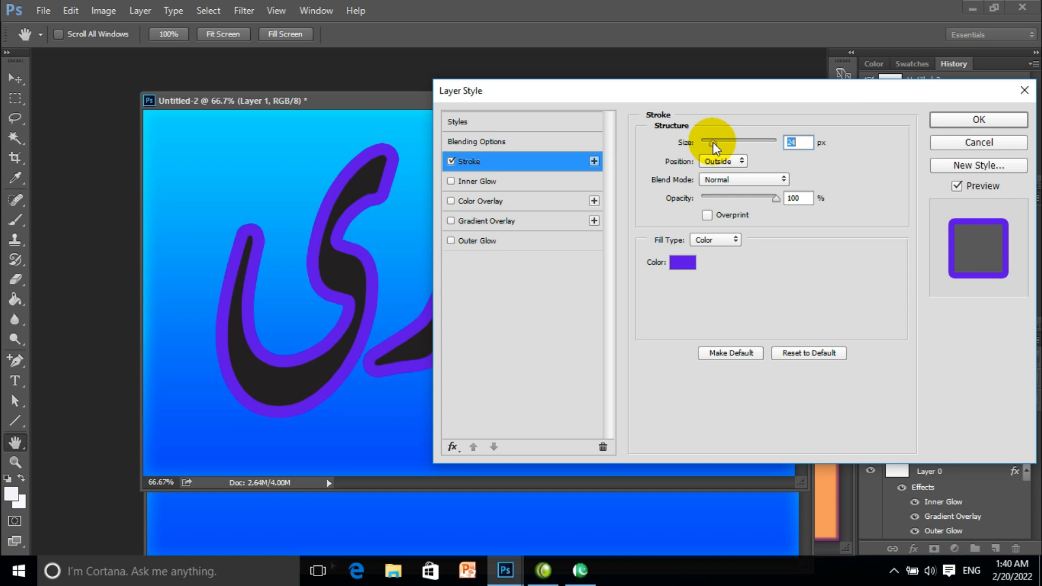
pyautogui.click(949, 118)
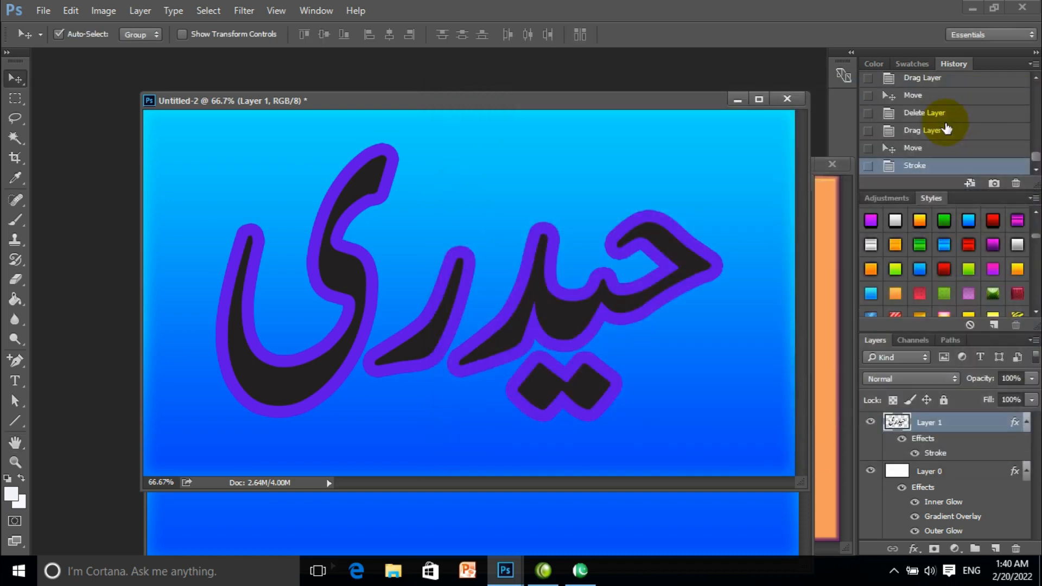
# Step: Duplicate Layer 1 and set the copy's Stroke to near-white #f8f7fa with a size of 10 px
pyautogui.press('ctrl')
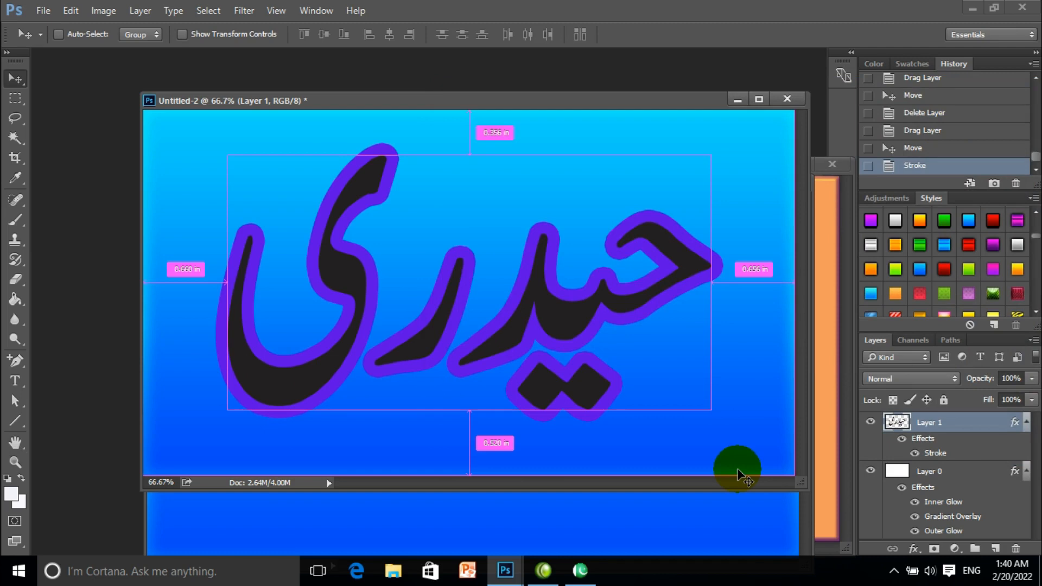
pyautogui.hotkey('ctrl', 'j')
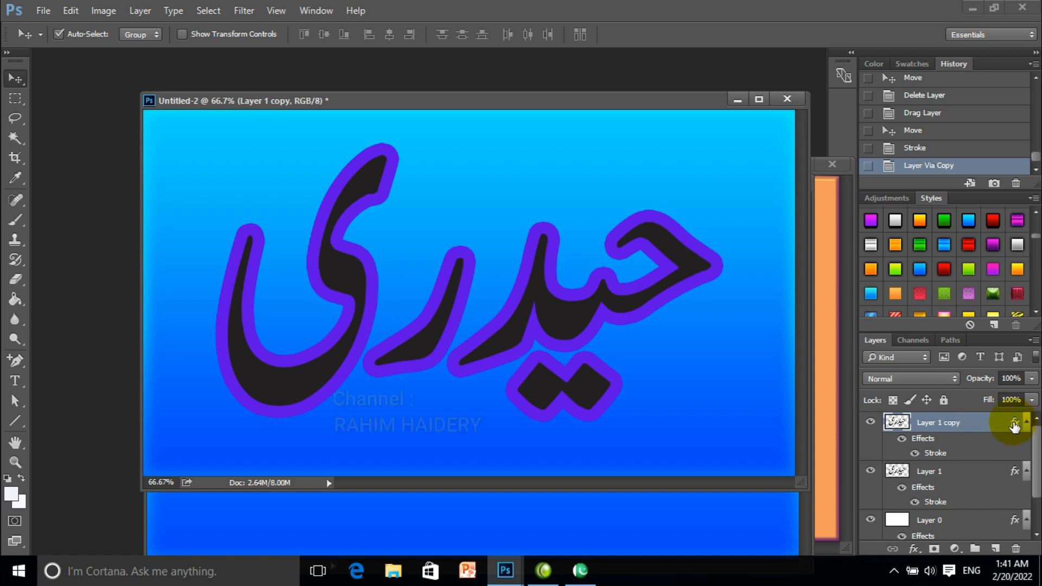
pyautogui.doubleClick(1014, 426)
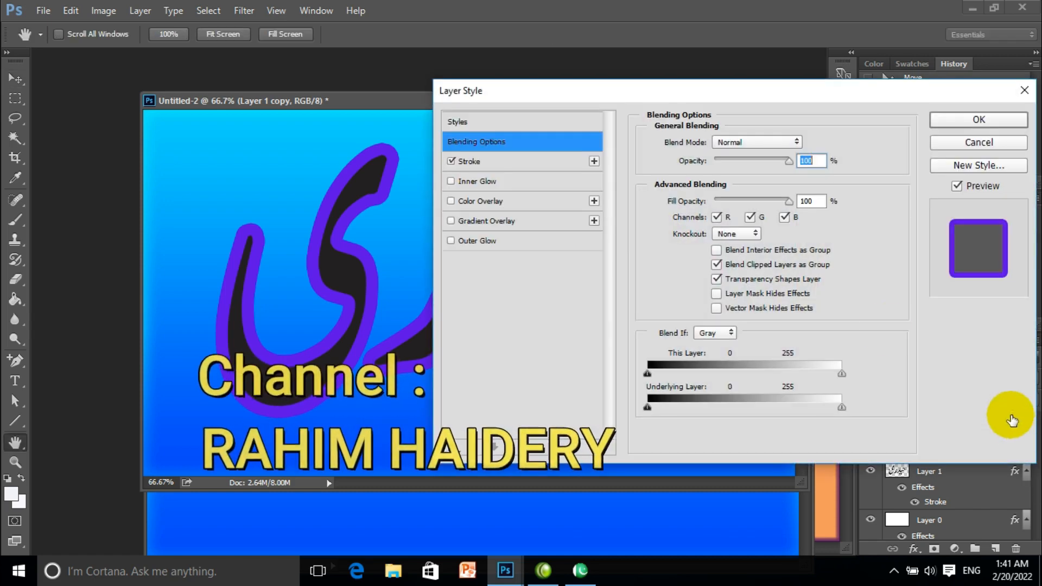
pyautogui.click(479, 161)
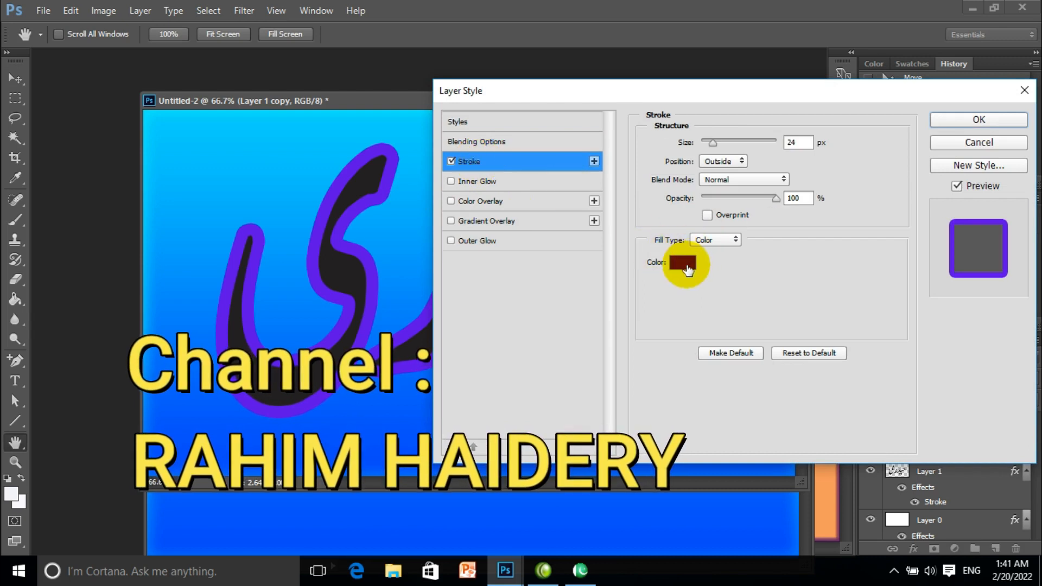
pyautogui.click(686, 265)
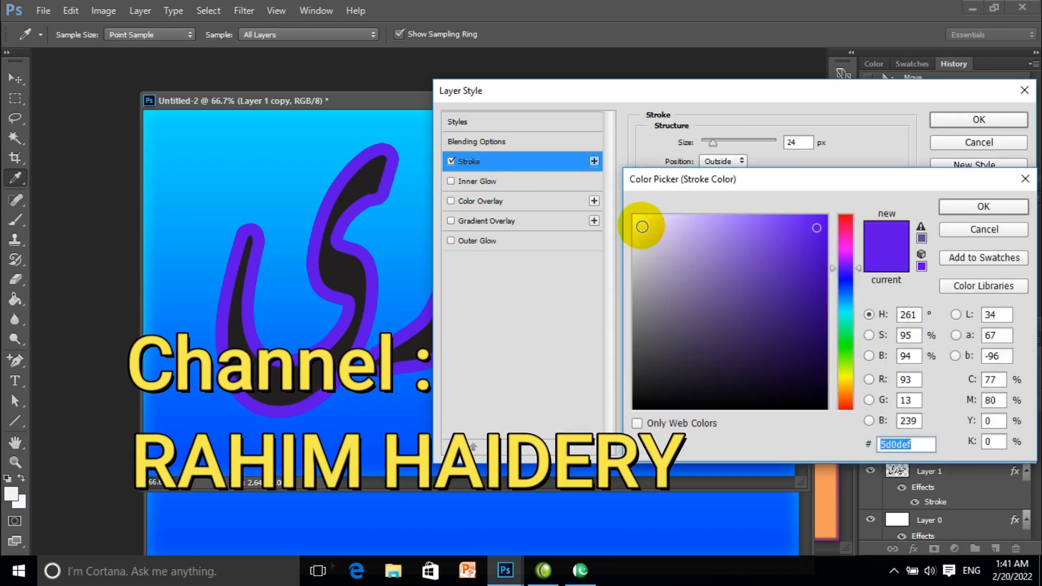
pyautogui.click(636, 219)
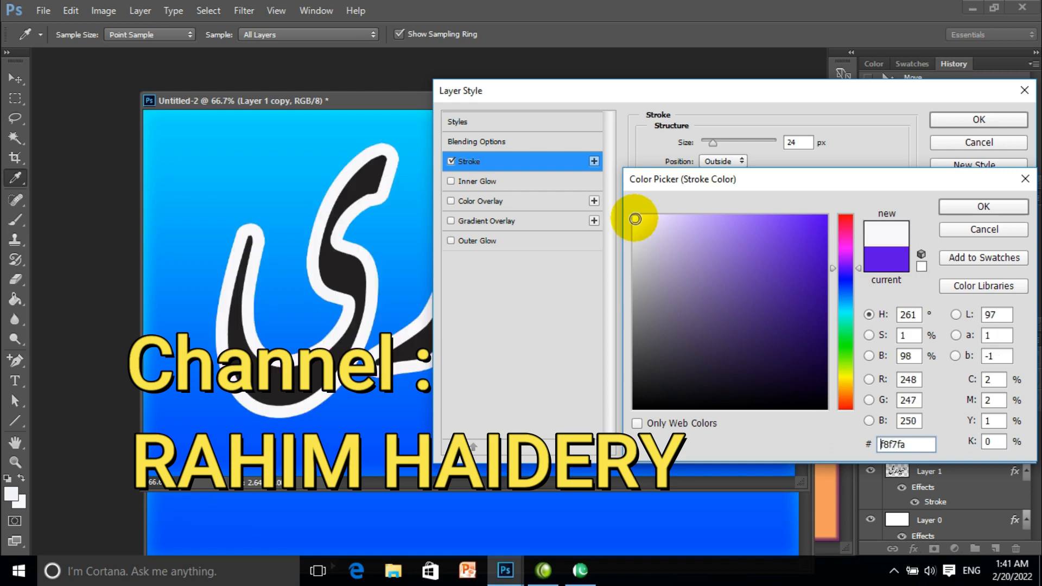
pyautogui.click(995, 206)
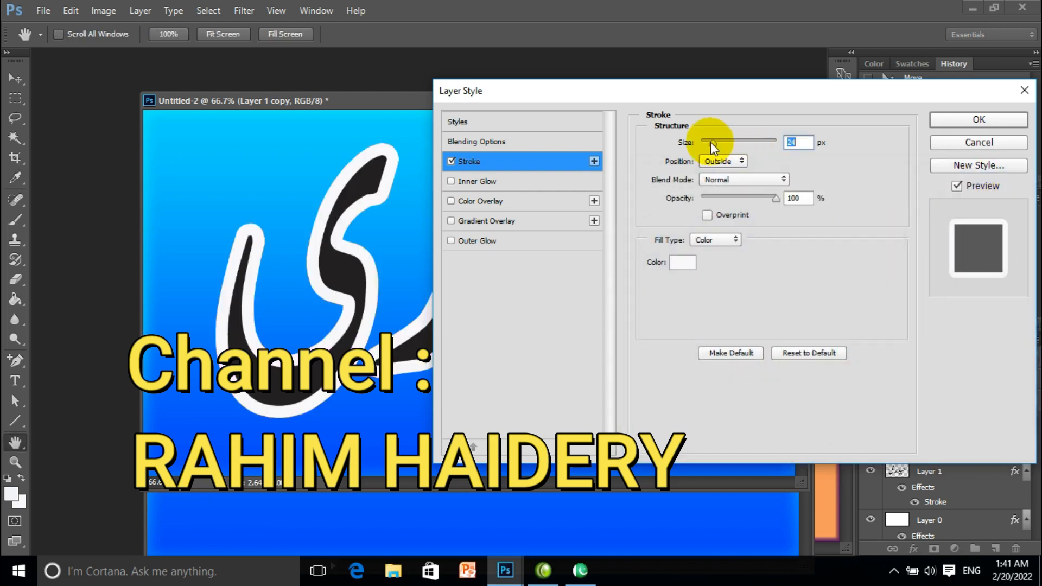
pyautogui.moveTo(711, 142); pyautogui.dragTo(709, 141)
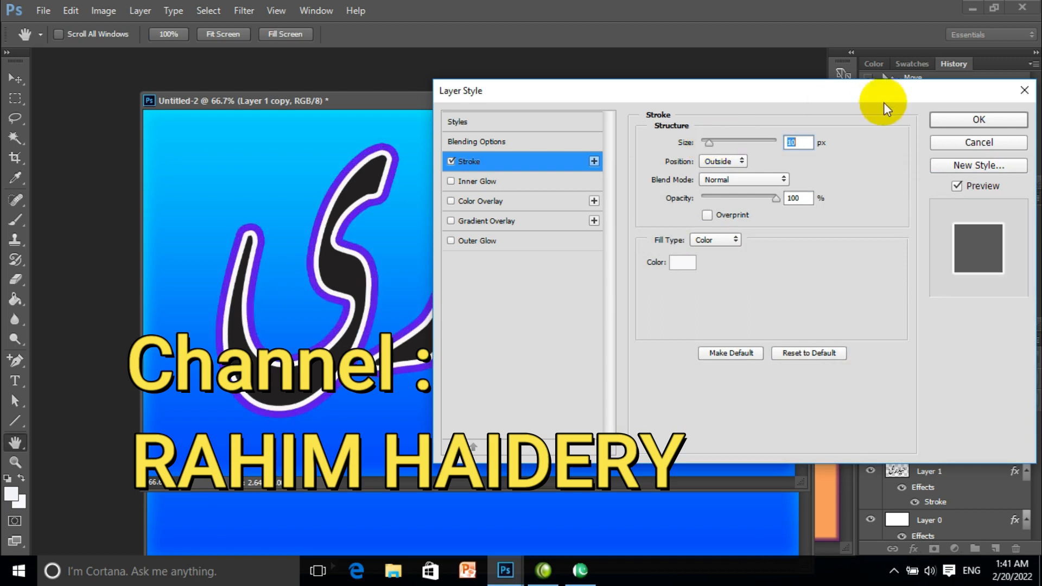
pyautogui.click(949, 120)
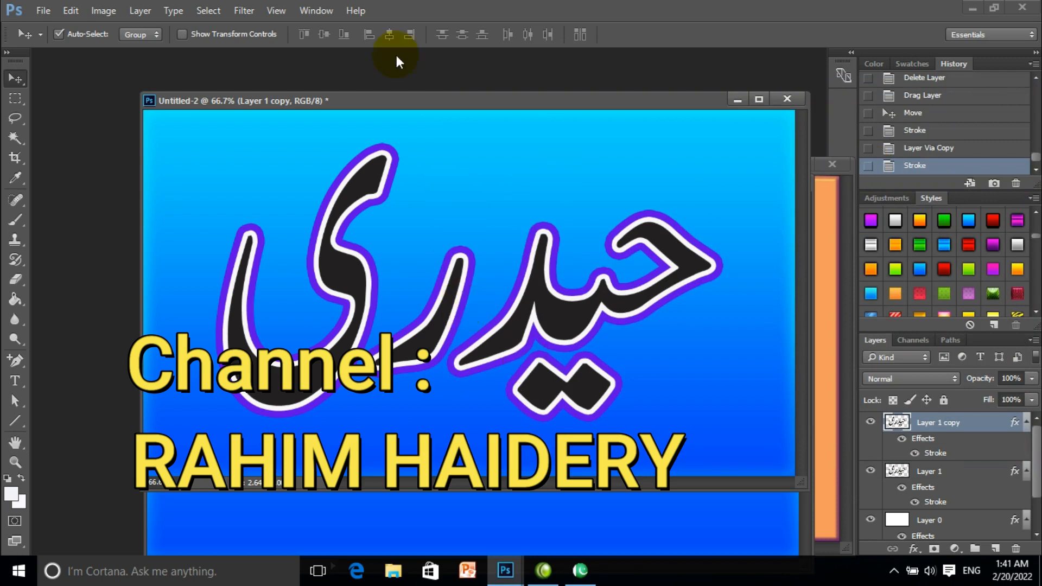
# Step: Add a red Color Overlay at 67% opacity to the upper Urdu text layer, Layer 1 copy
pyautogui.moveTo(439, 102); pyautogui.dragTo(396, 90)
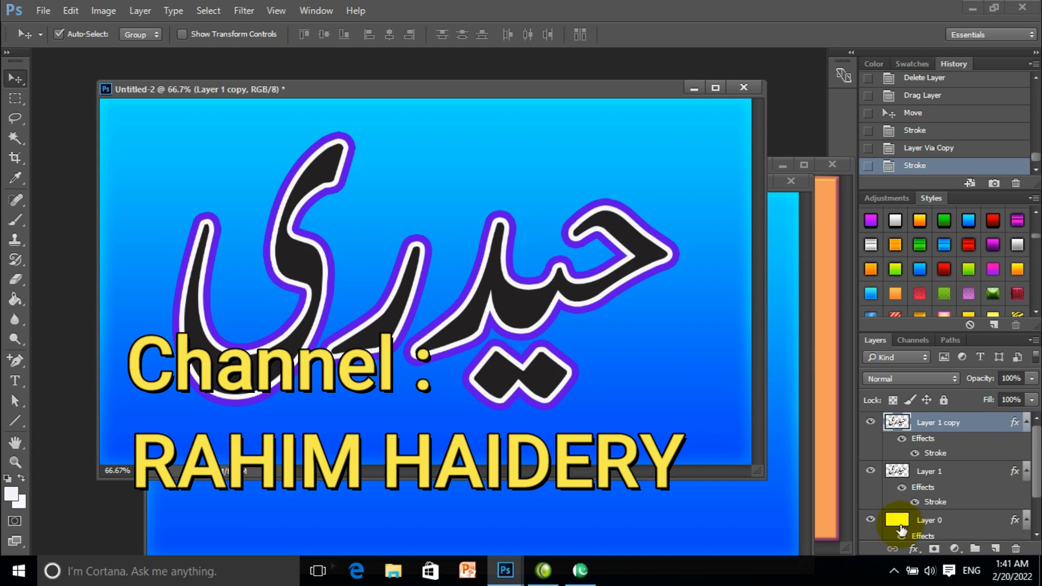
pyautogui.click(915, 549)
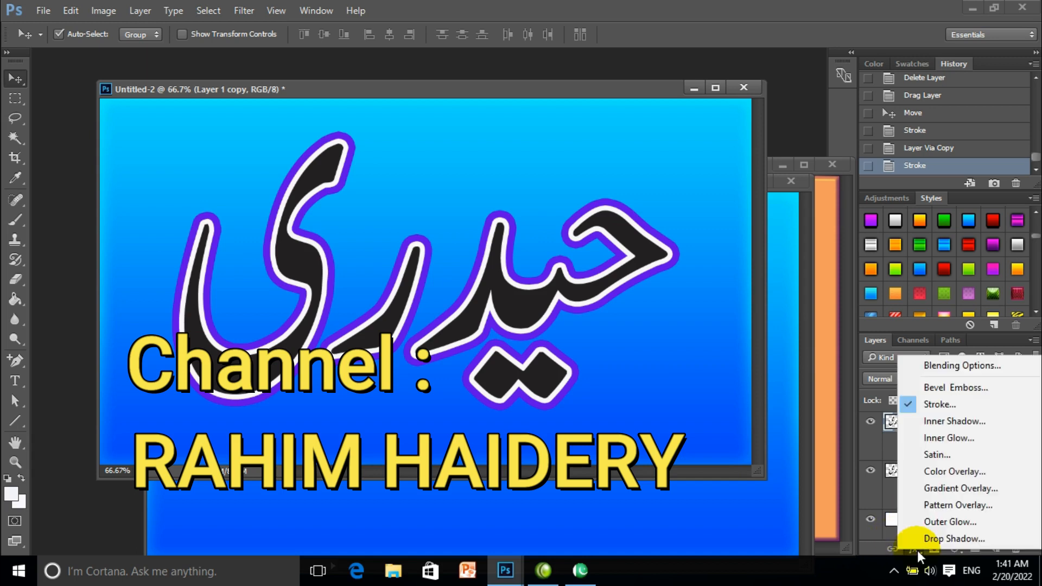
pyautogui.click(962, 478)
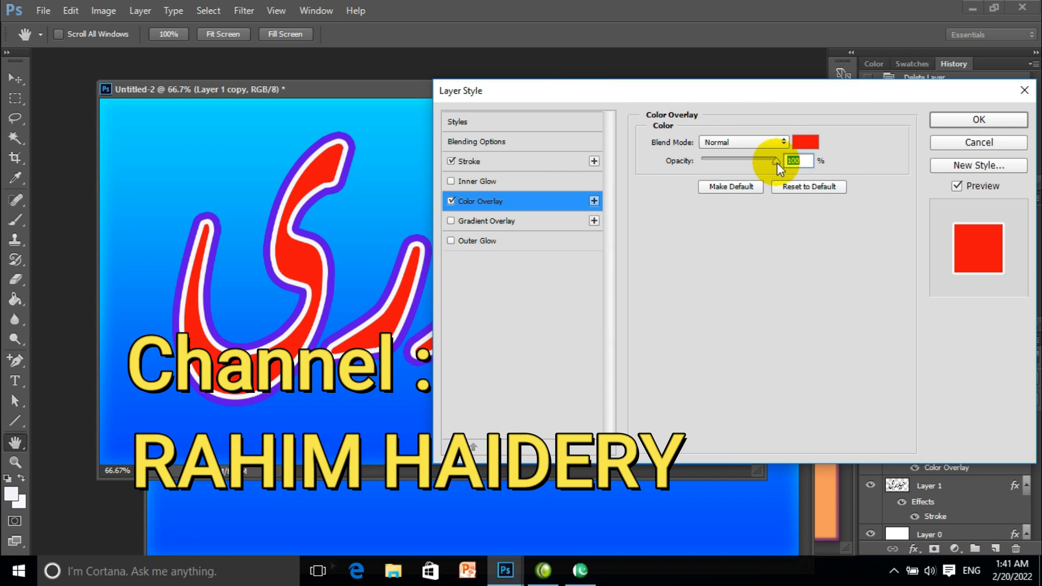
pyautogui.moveTo(757, 164)
pyautogui.mouseDown()
pyautogui.moveTo(728, 170)
pyautogui.moveTo(750, 167)
pyautogui.mouseUp()
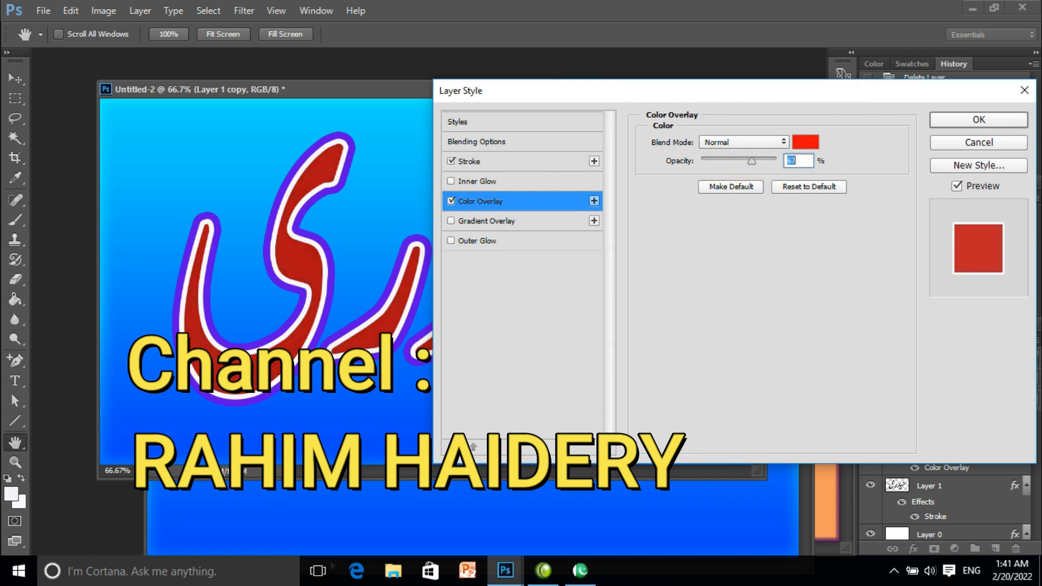
pyautogui.click(981, 118)
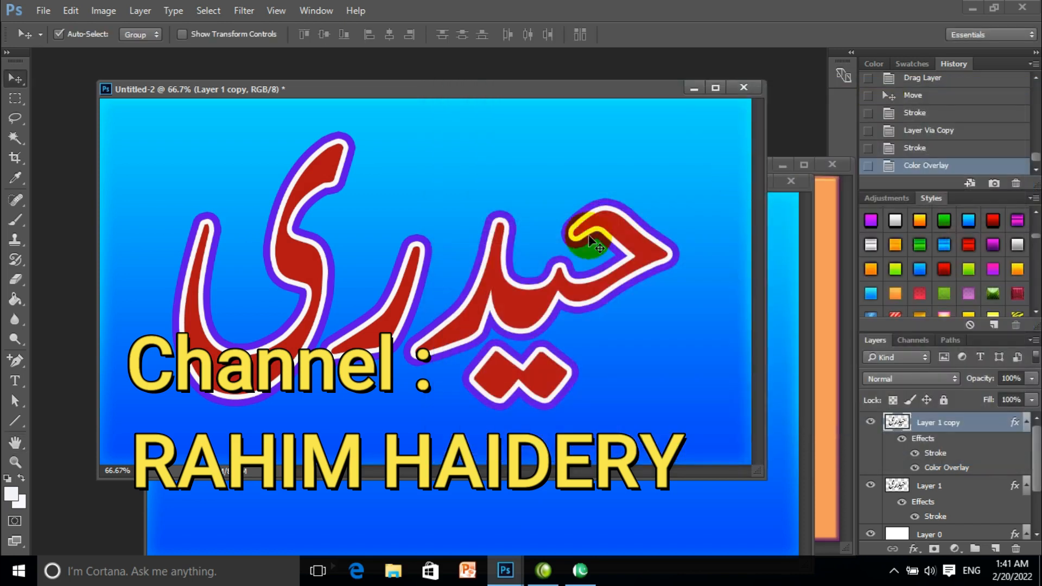
pyautogui.moveTo(370, 89)
pyautogui.mouseDown()
pyautogui.moveTo(409, 133)
pyautogui.moveTo(371, 101)
pyautogui.mouseUp()
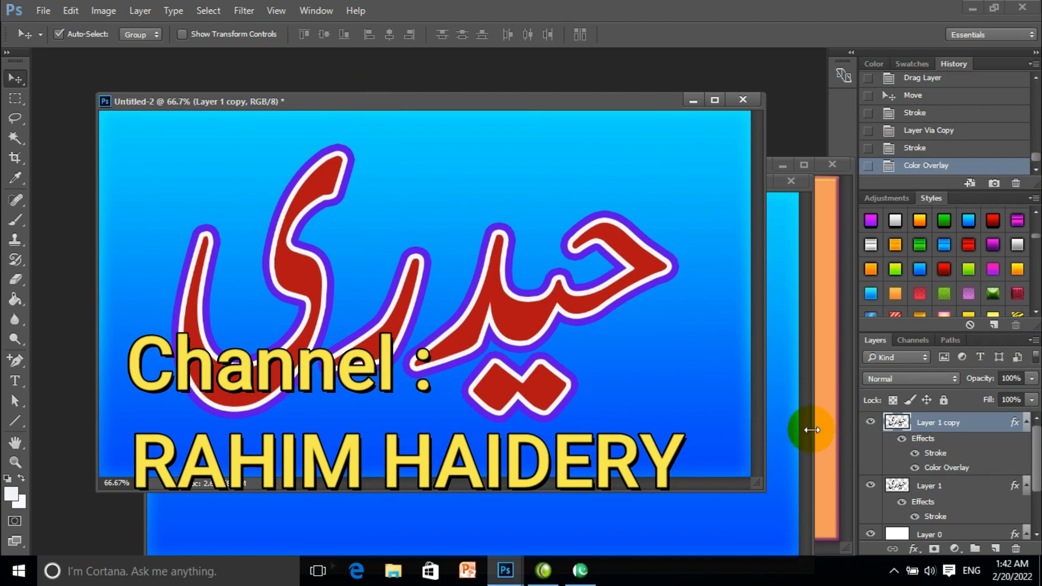
pyautogui.click(912, 549)
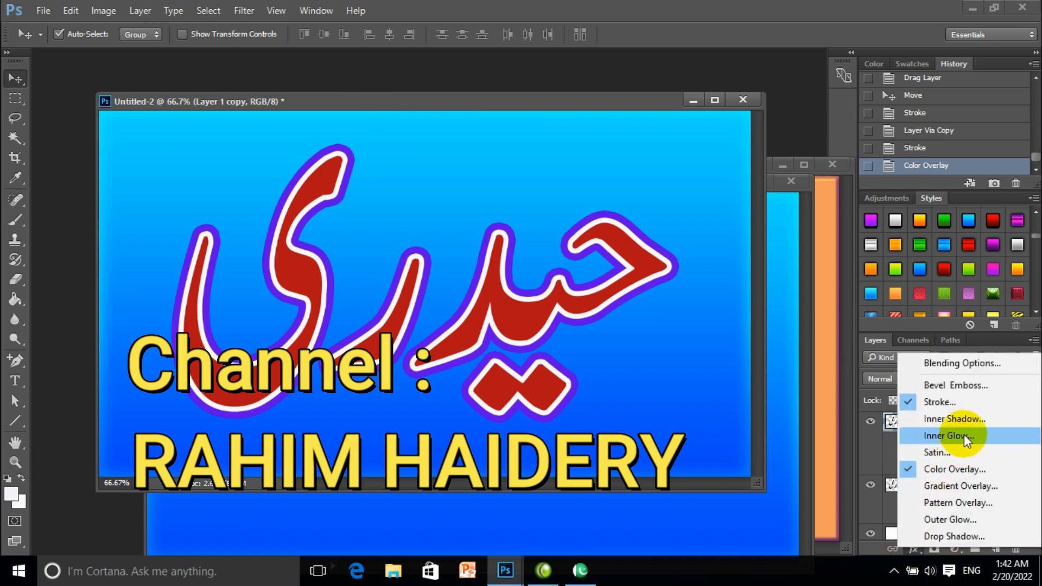
pyautogui.click(969, 408)
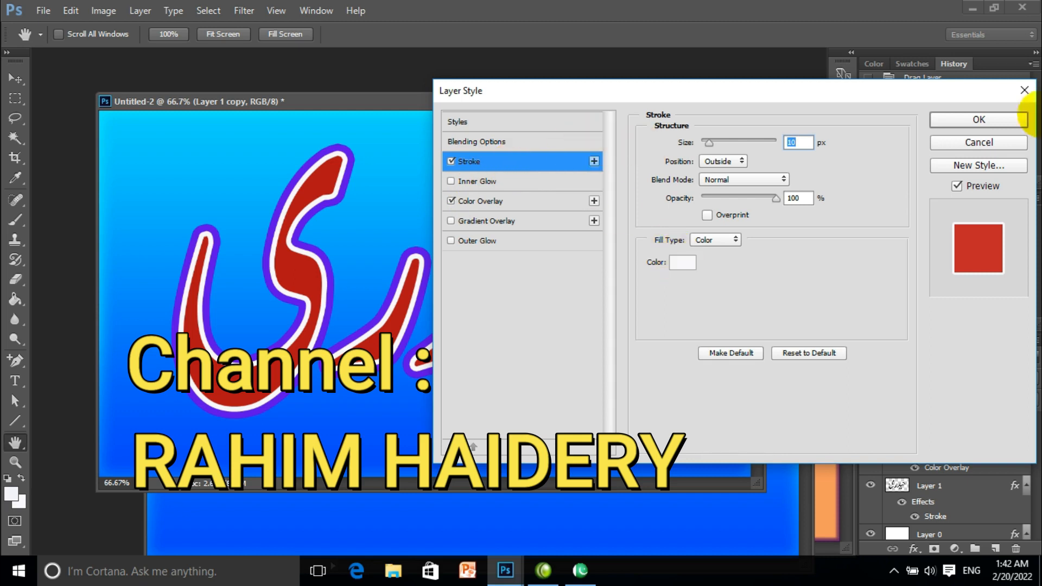
pyautogui.click(1024, 94)
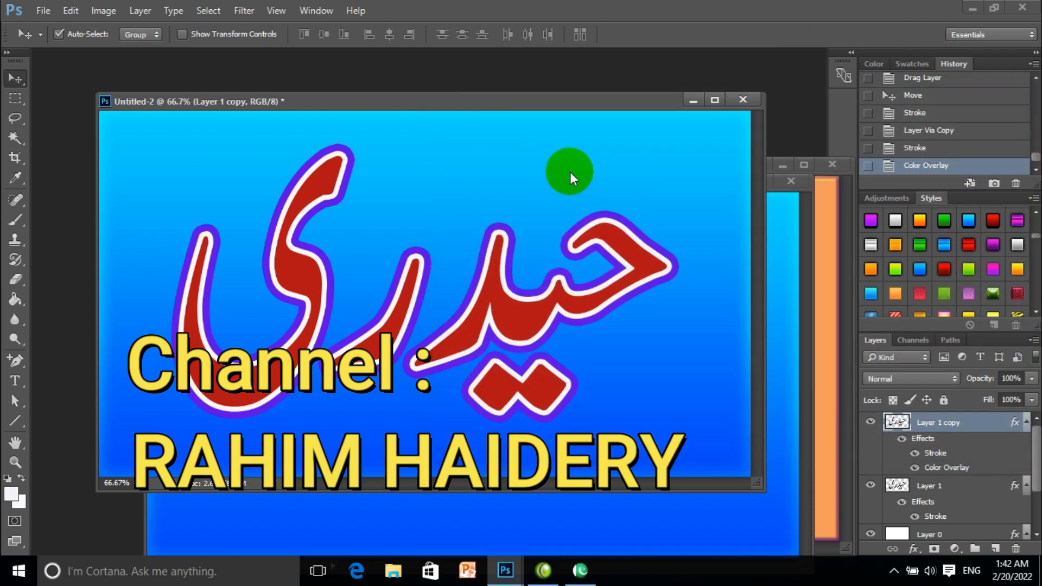
# Step: Move the Untitled-2 and Untitled-1 windows down and bring the formula.psd window up in front of them
pyautogui.moveTo(533, 105); pyautogui.dragTo(553, 386)
pyautogui.moveTo(537, 185); pyautogui.dragTo(582, 270)
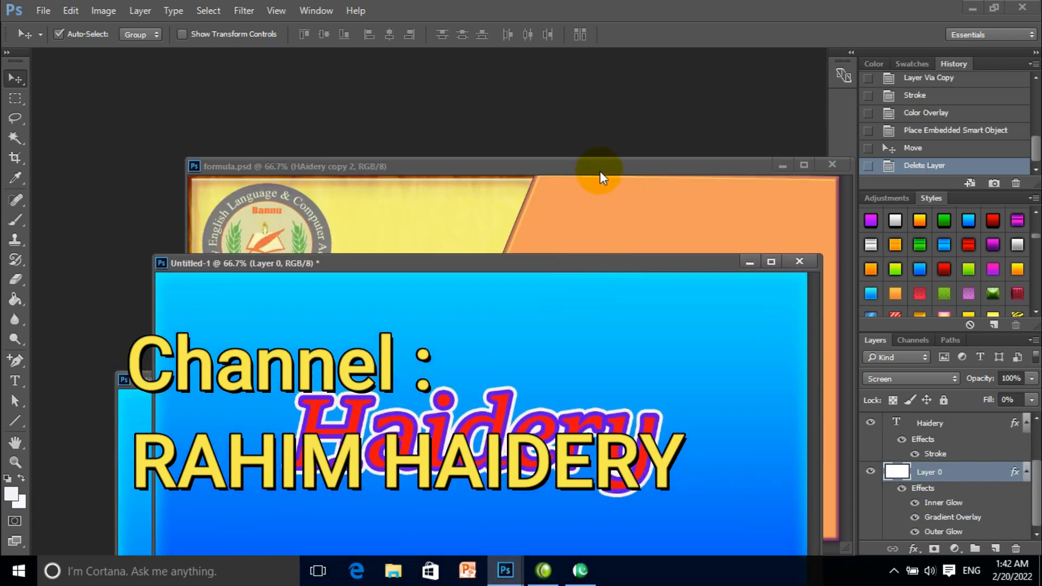
pyautogui.moveTo(600, 171); pyautogui.dragTo(548, 85)
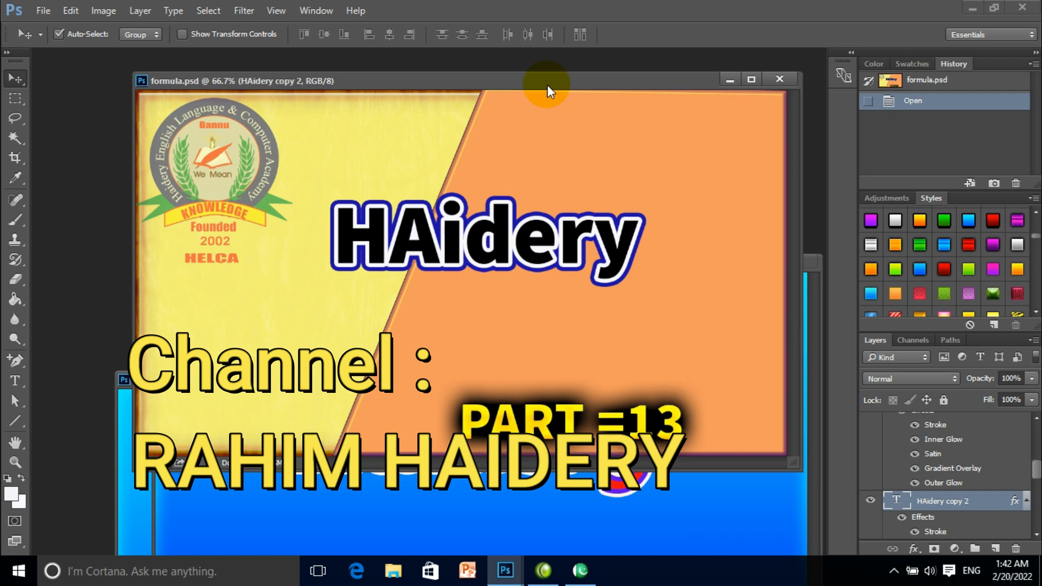
pyautogui.press('ctrl')
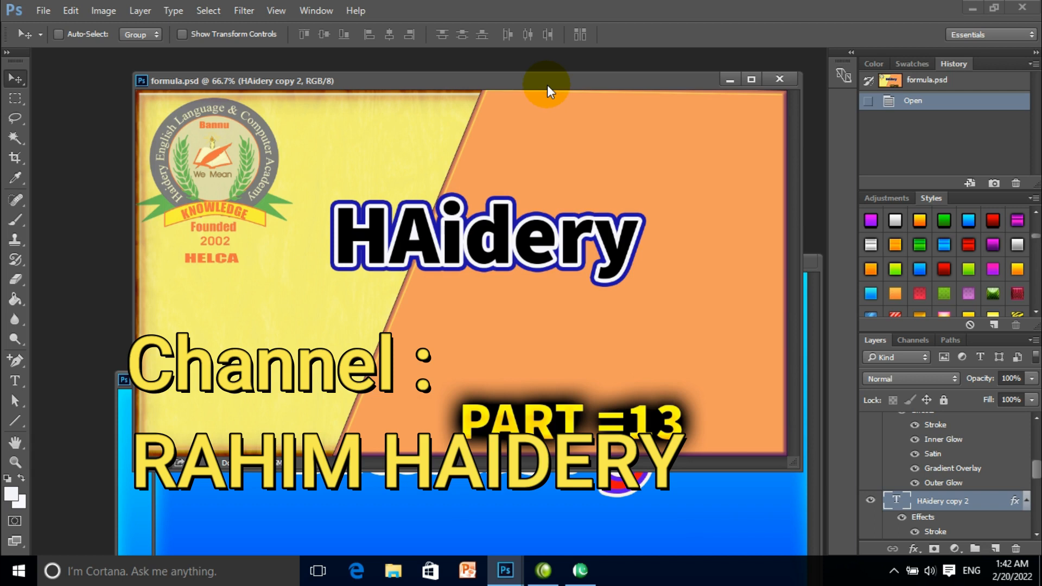